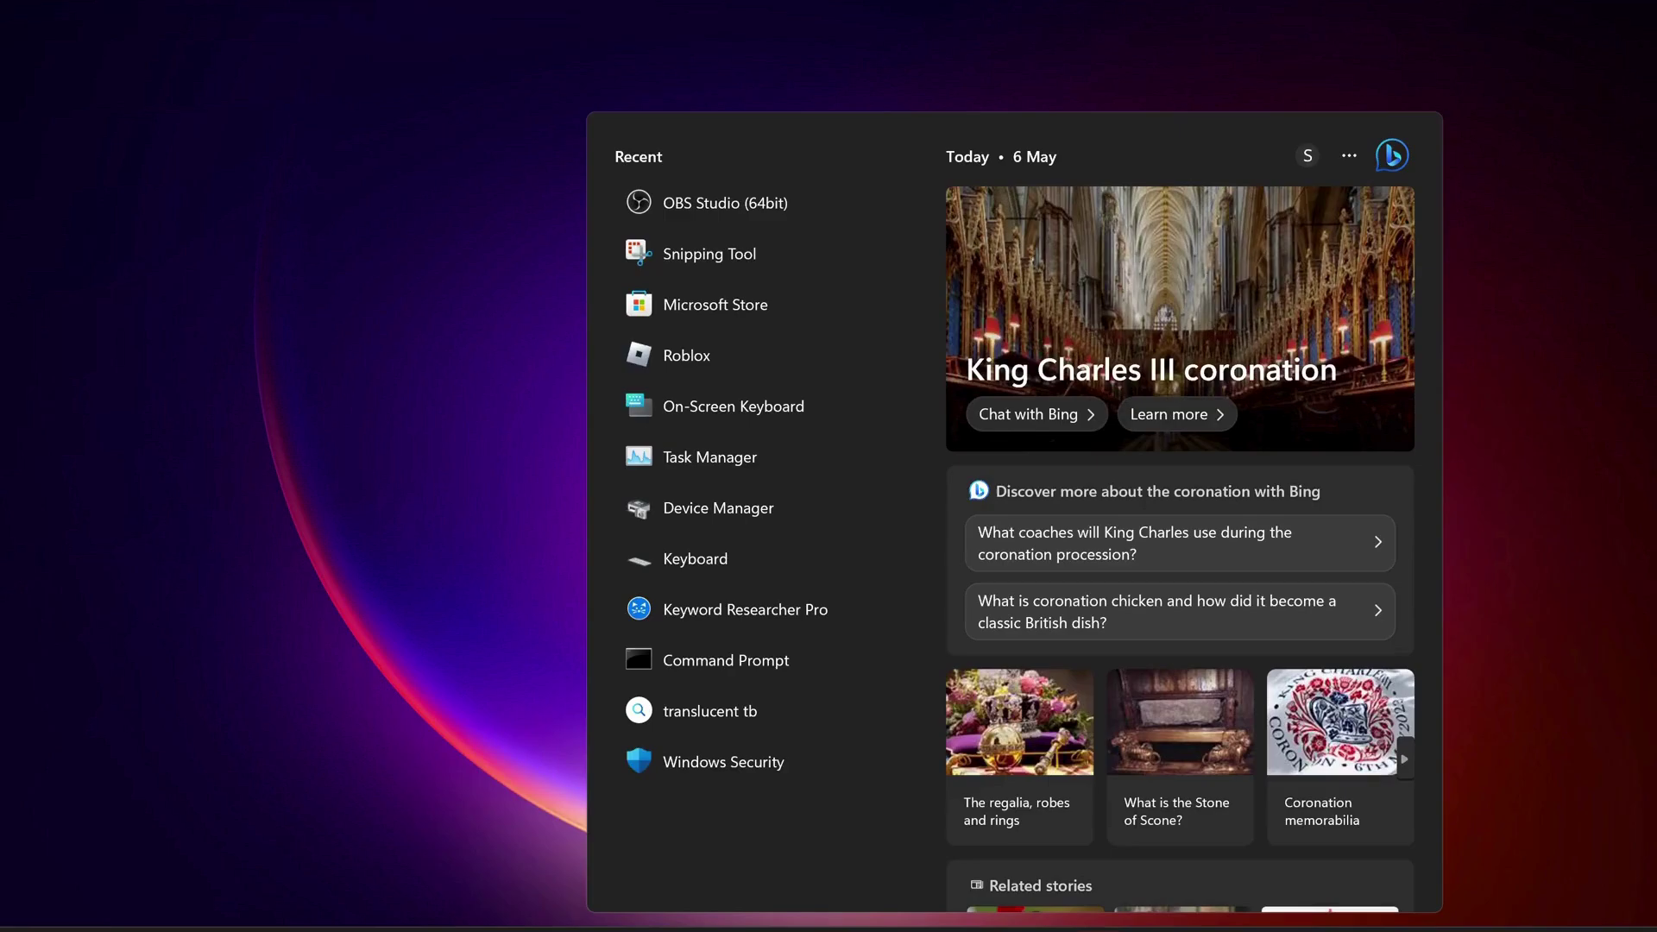
pyautogui.write('cmd')
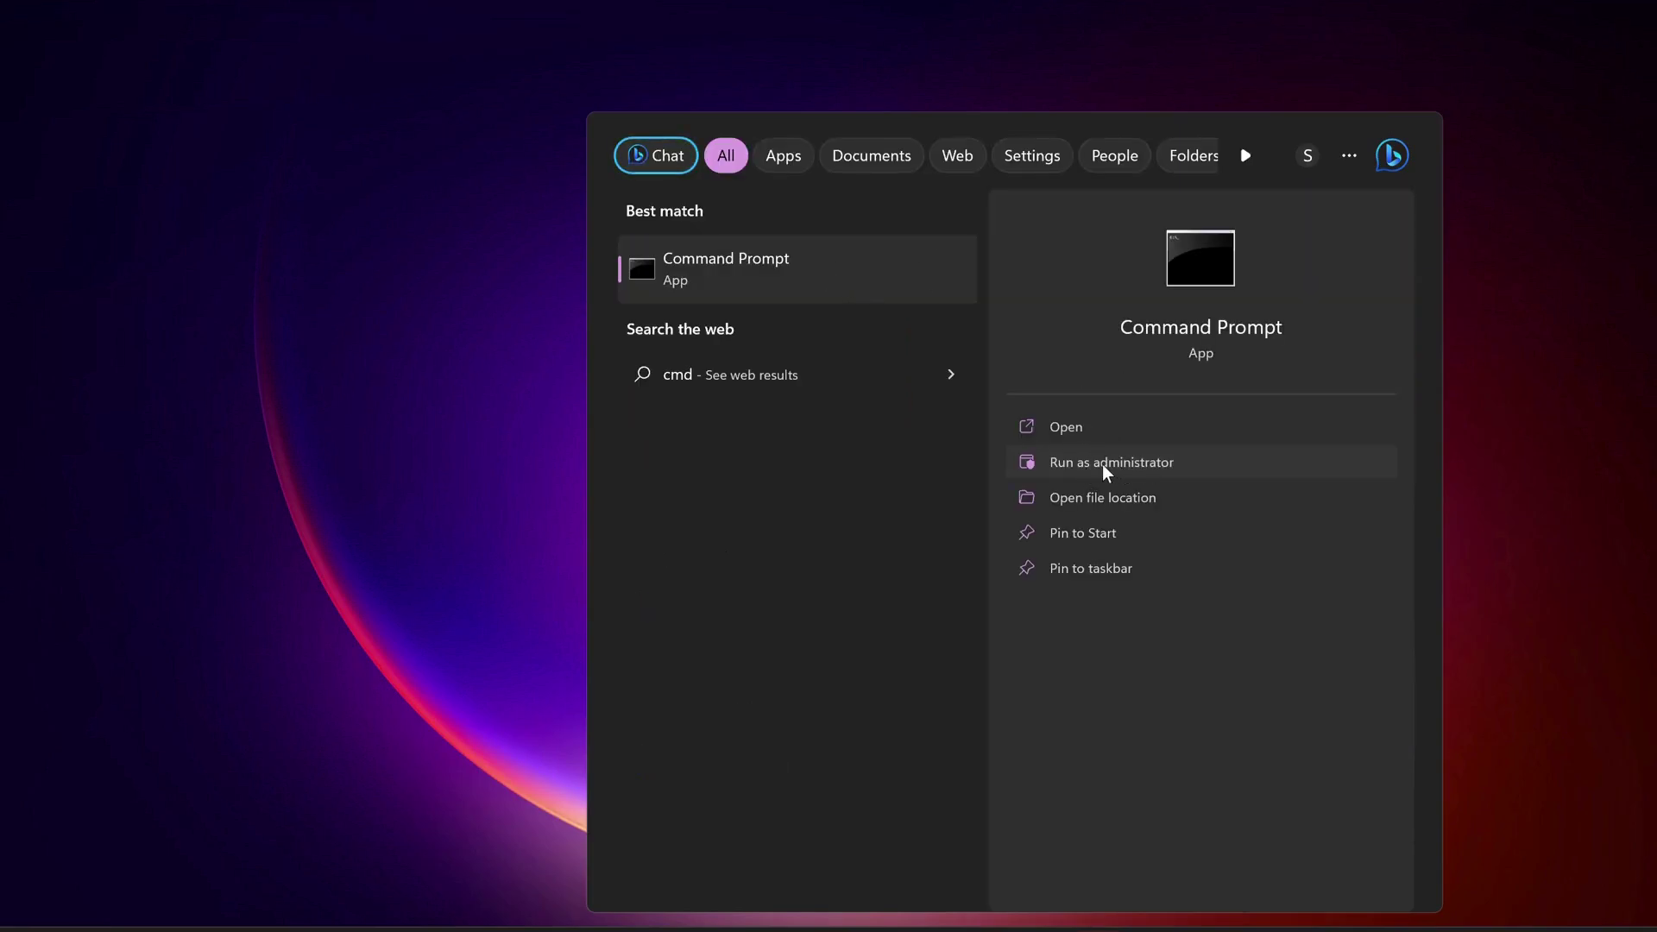
# - Run sfc /scannow in an administrator Command Prompt
pyautogui.click(1103, 471)
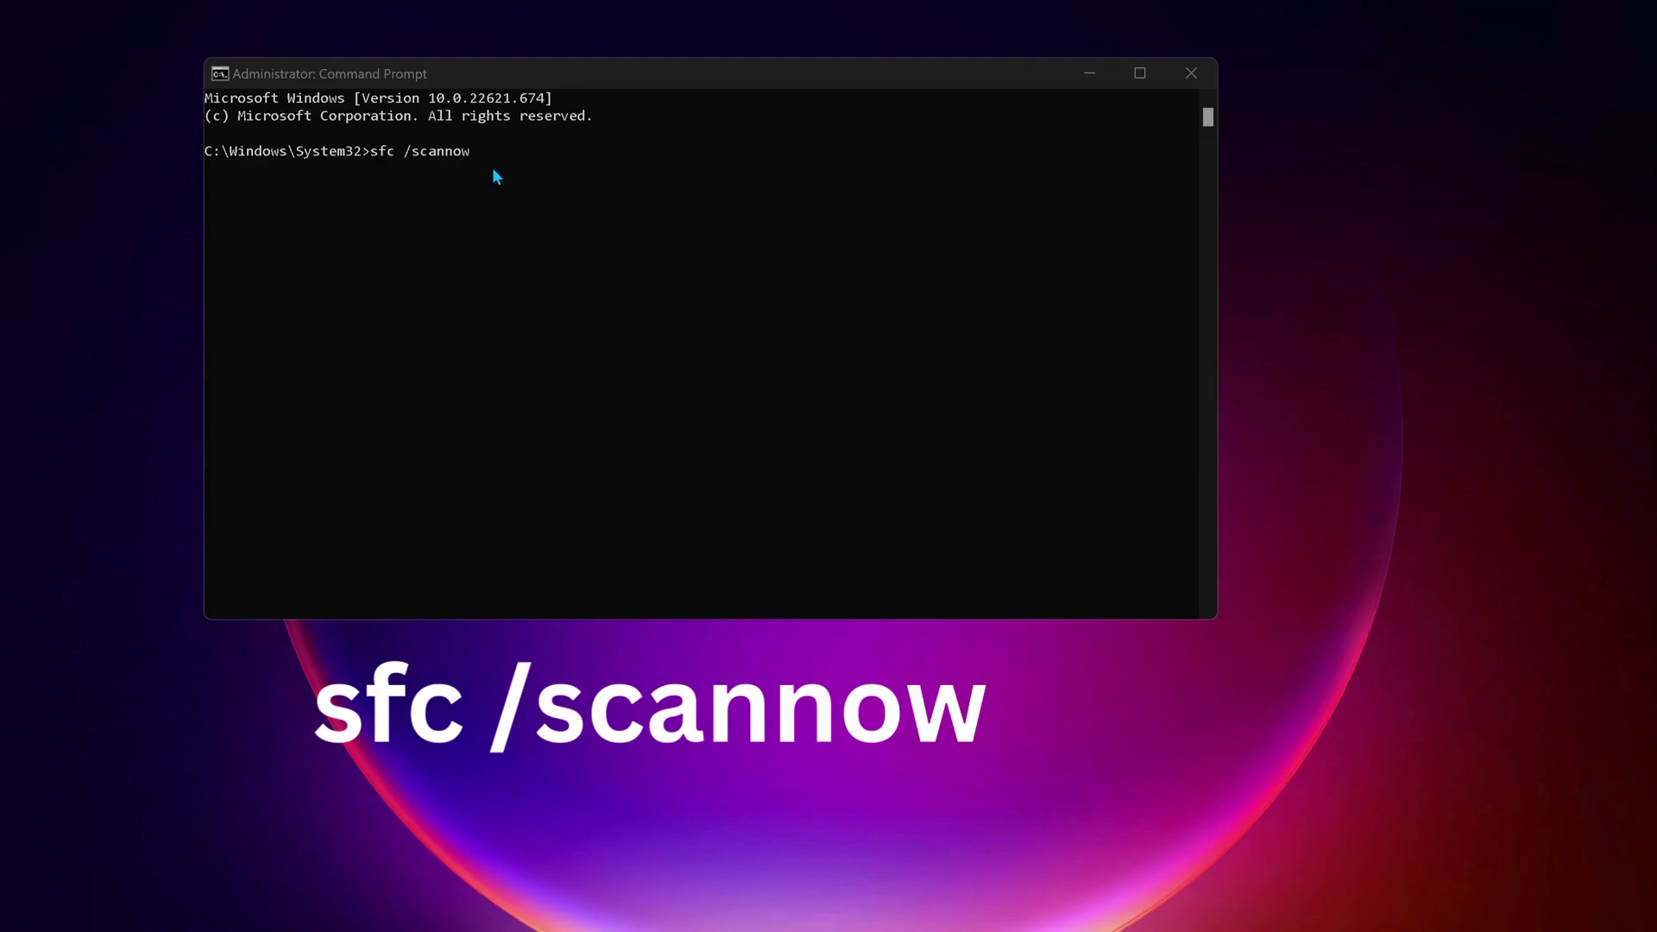
pyautogui.press('Return')
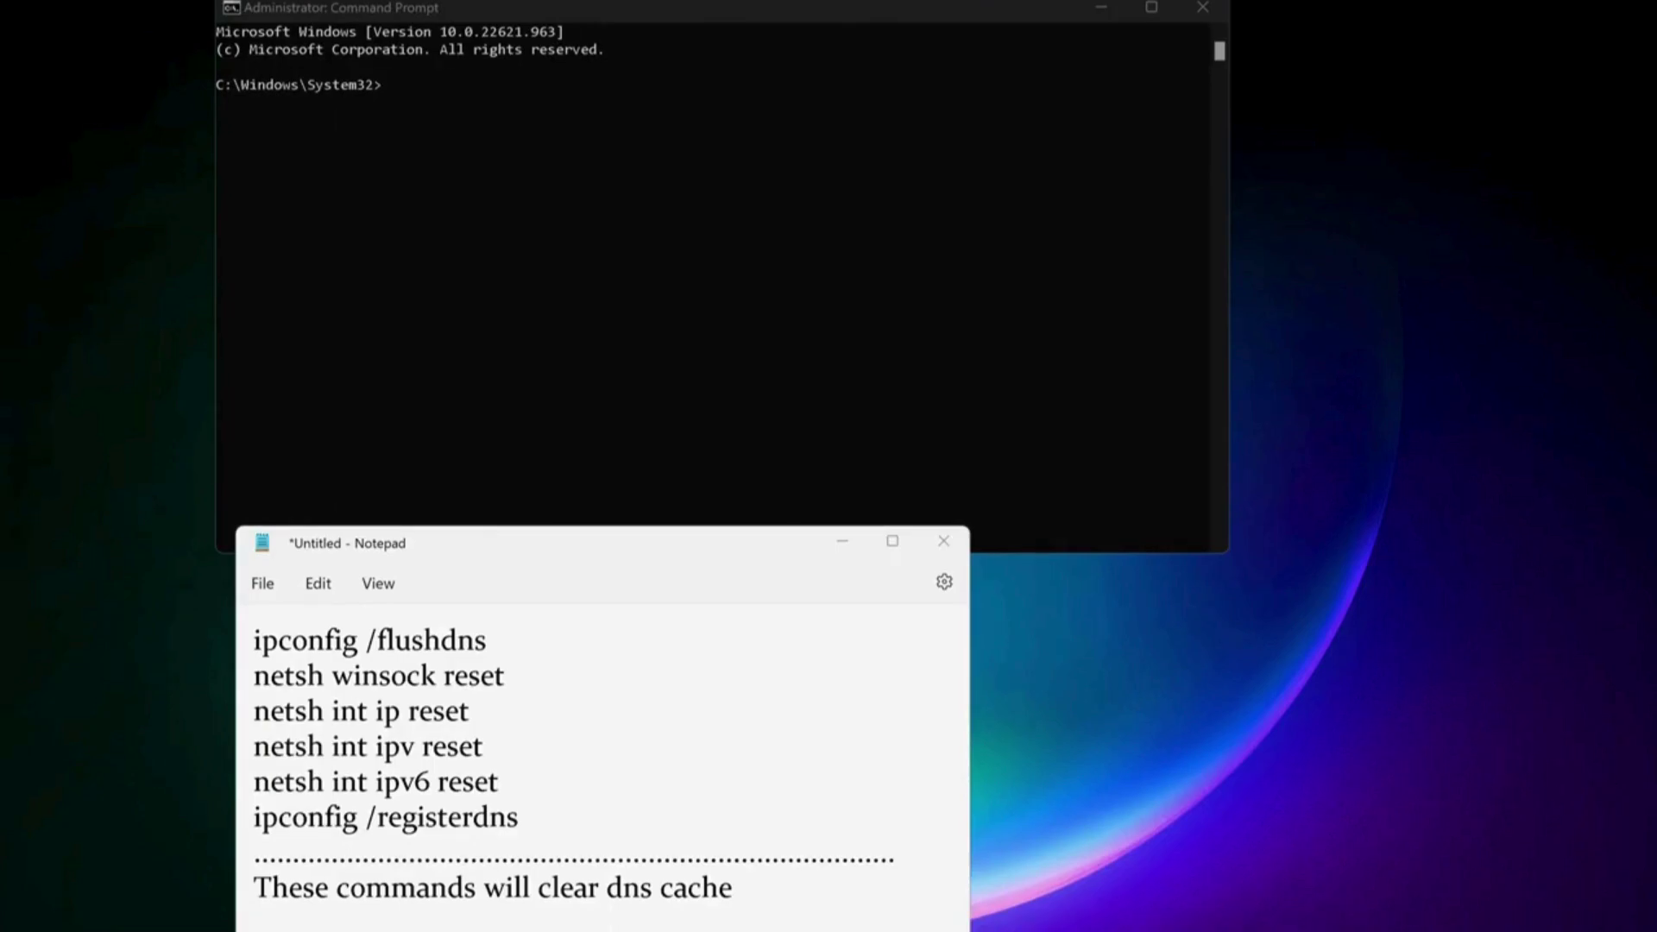
# - Run ipconfig /flushdns and netsh winsock reset pasted from the Notepad list
pyautogui.moveTo(494, 640); pyautogui.dragTo(246, 648)
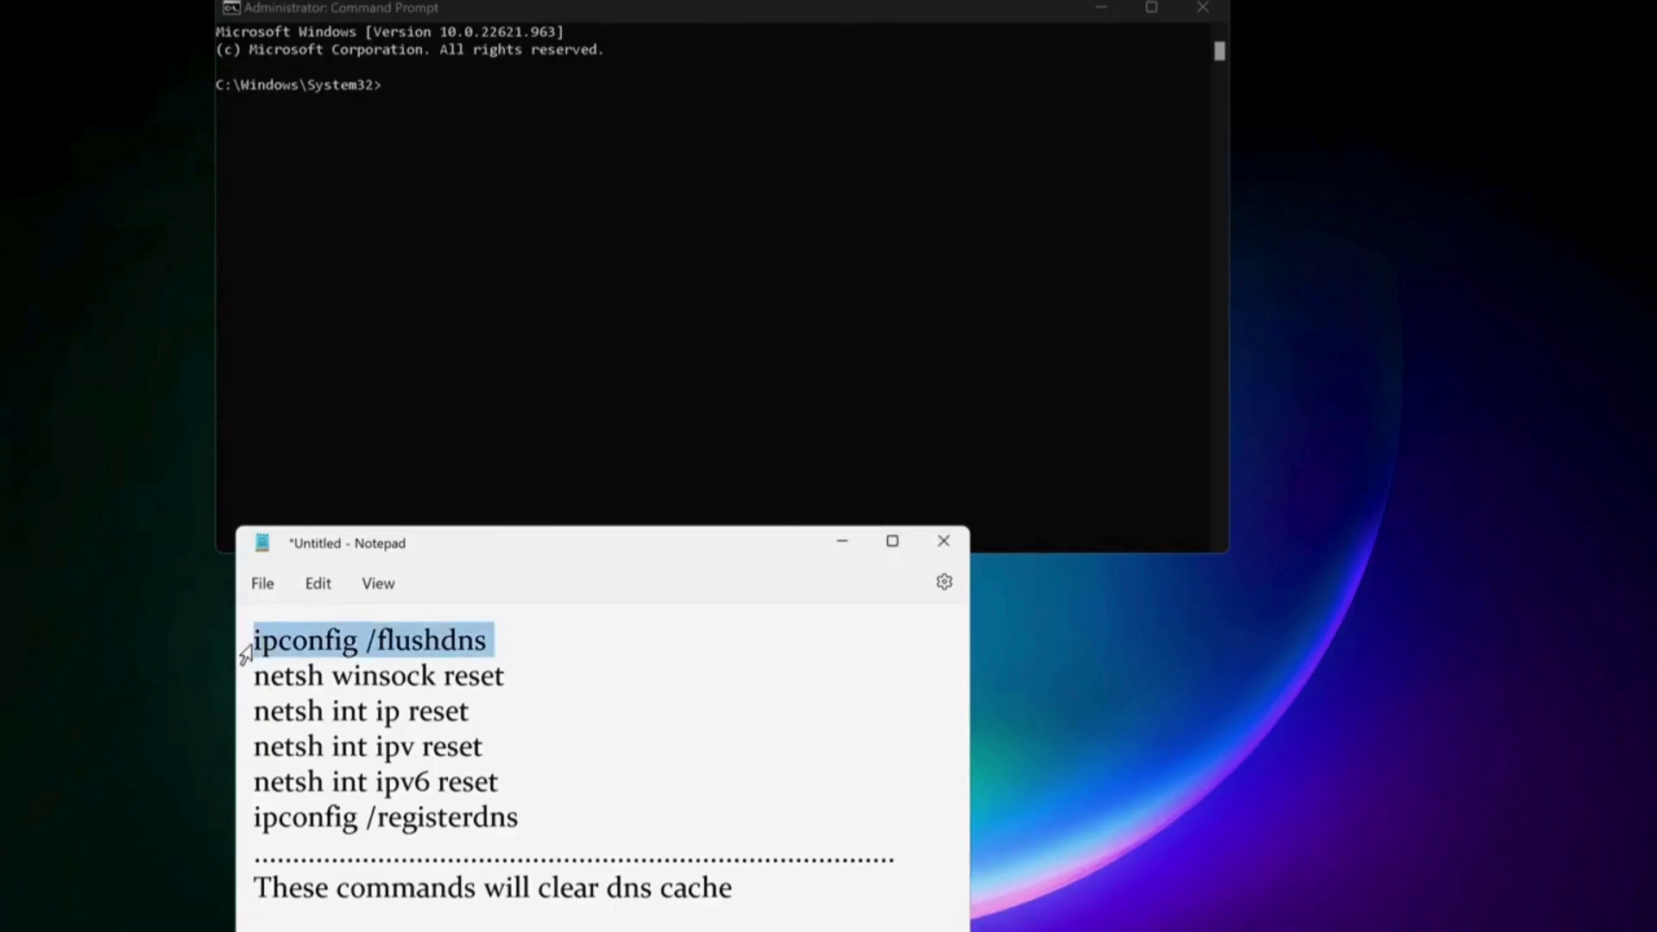
pyautogui.hotkey('ctrl', 'c')
pyautogui.click(511, 224)
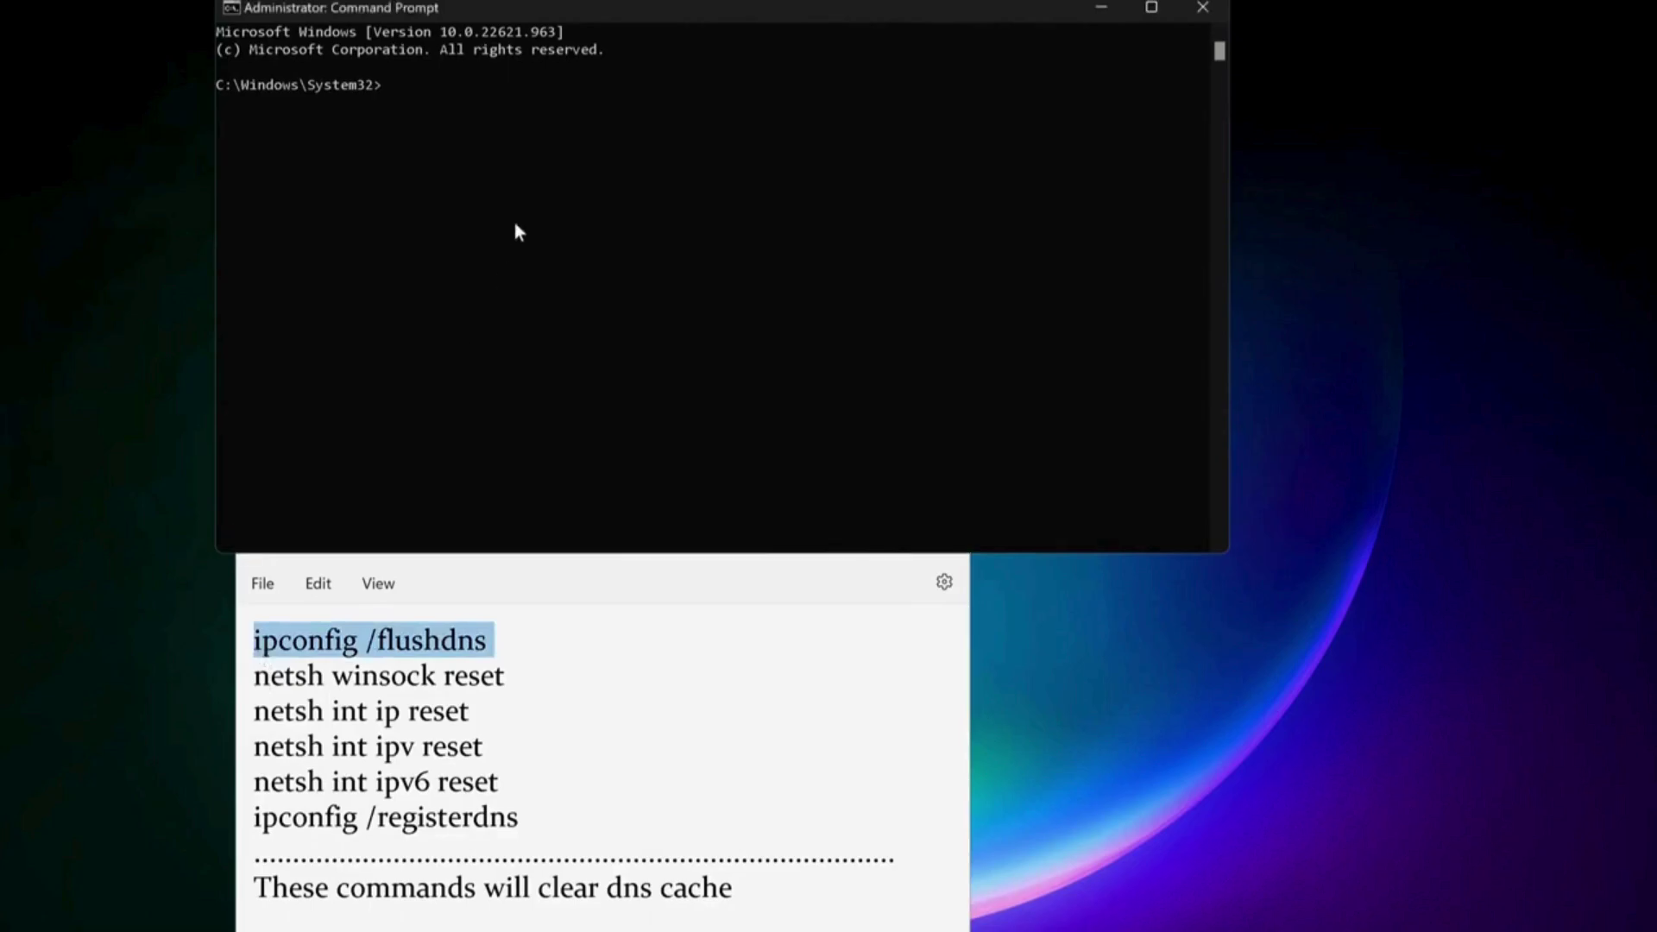
pyautogui.rightClick(514, 224)
pyautogui.press('Return')
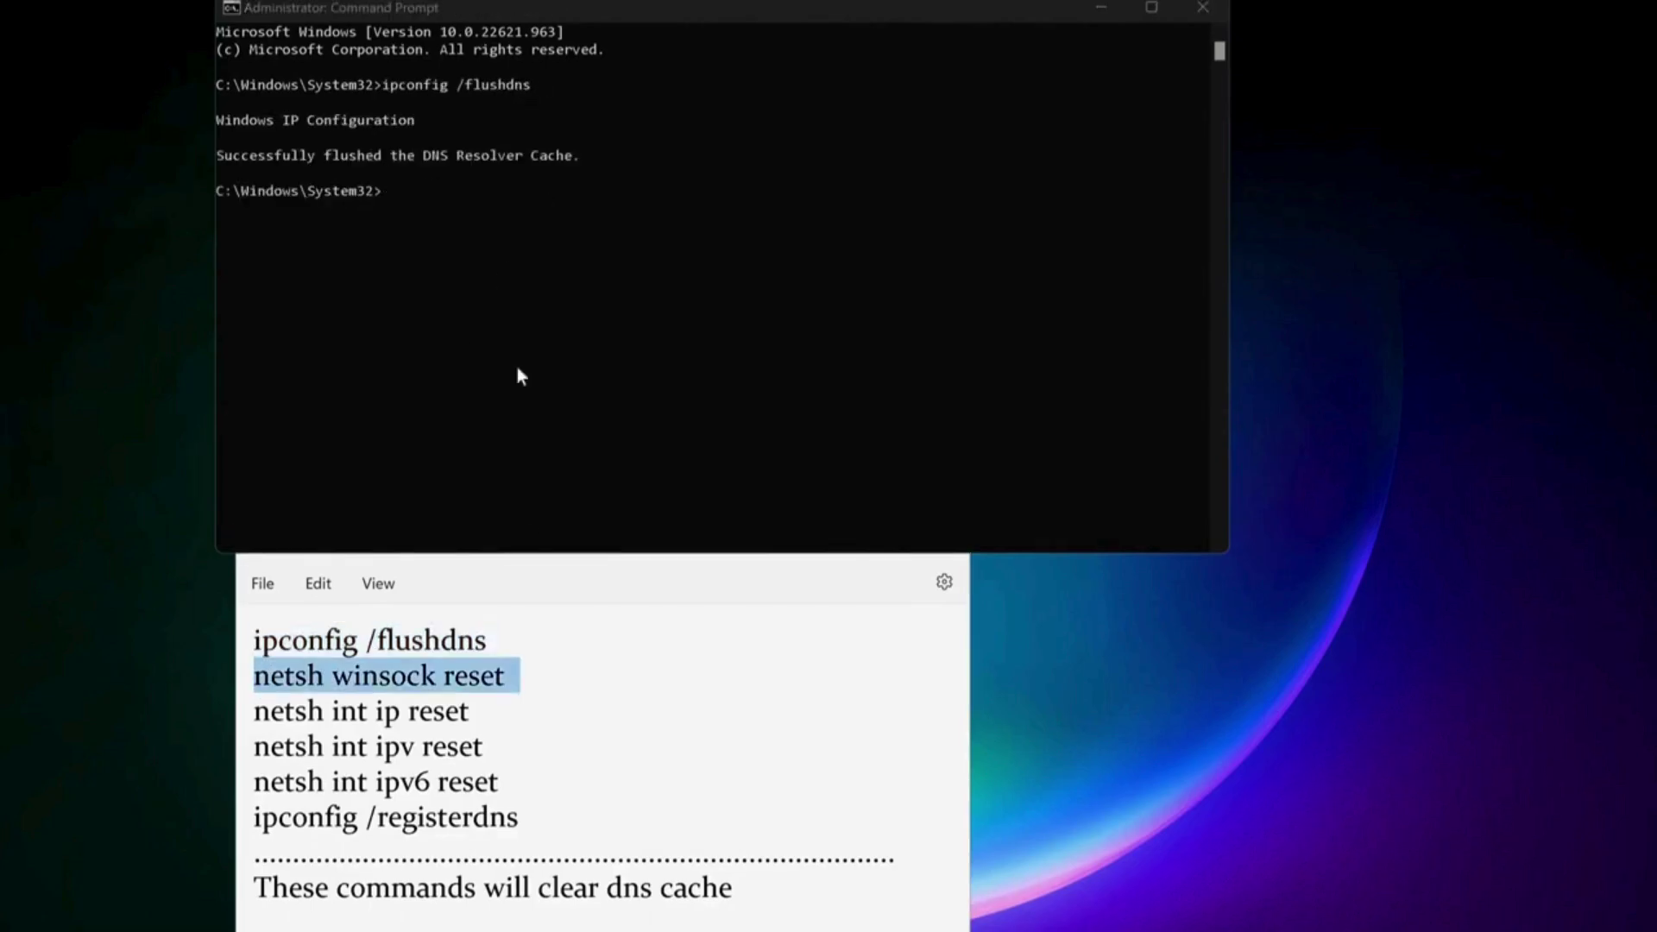
pyautogui.click(523, 293)
pyautogui.click(523, 294)
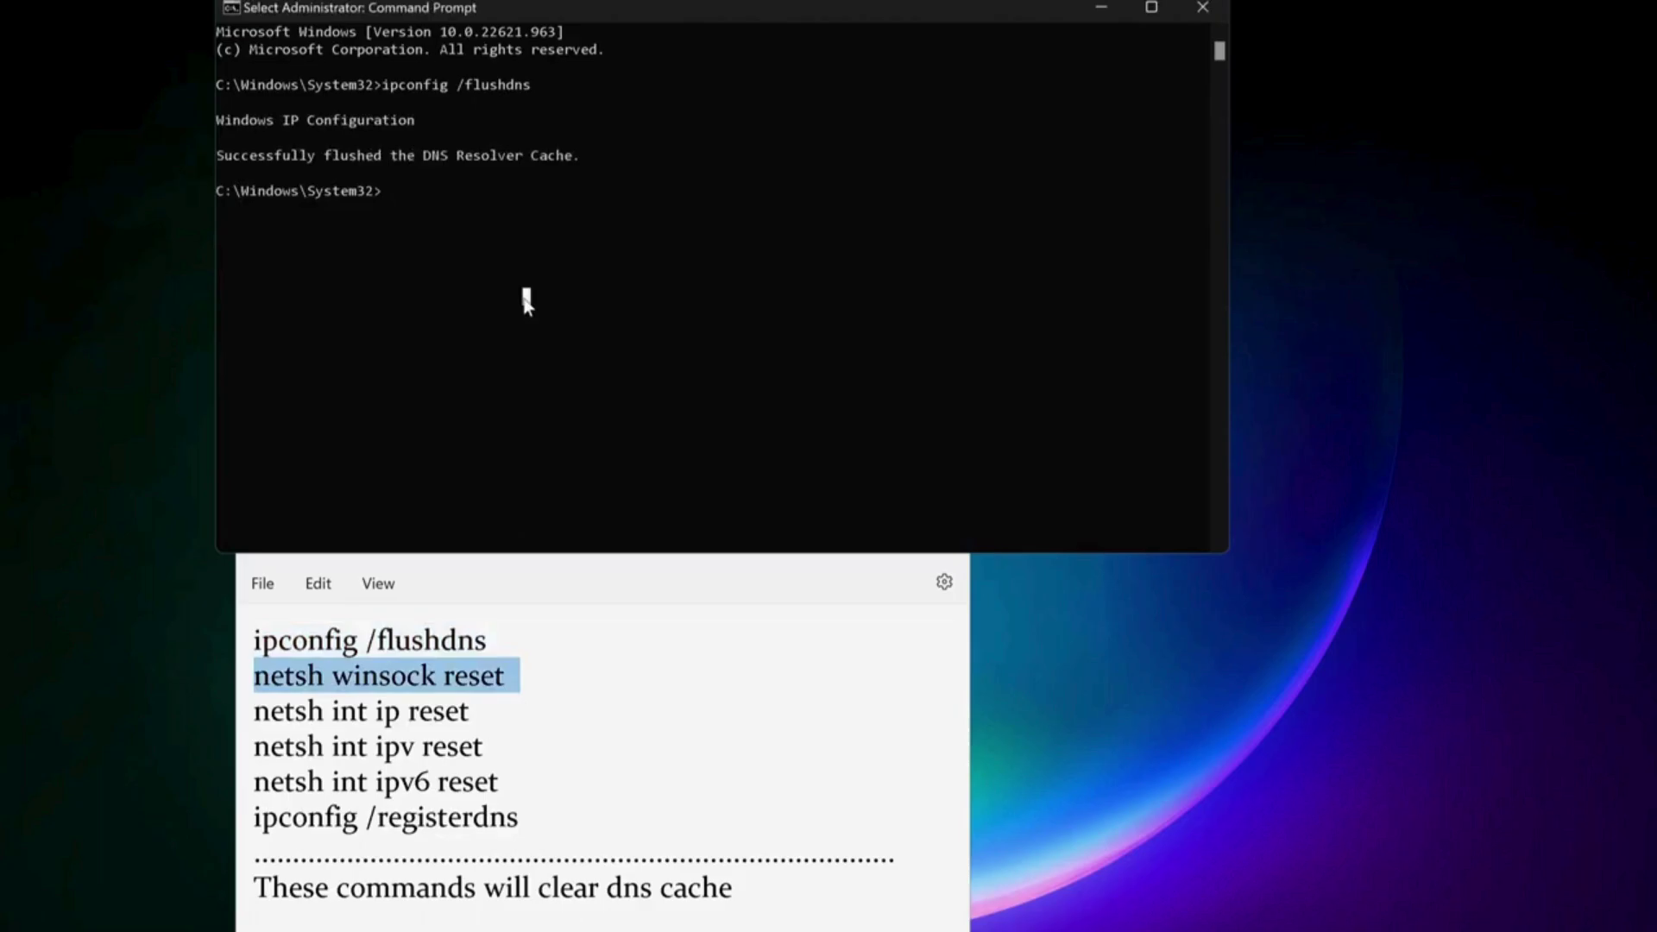
pyautogui.rightClick(524, 294)
pyautogui.press('Return')
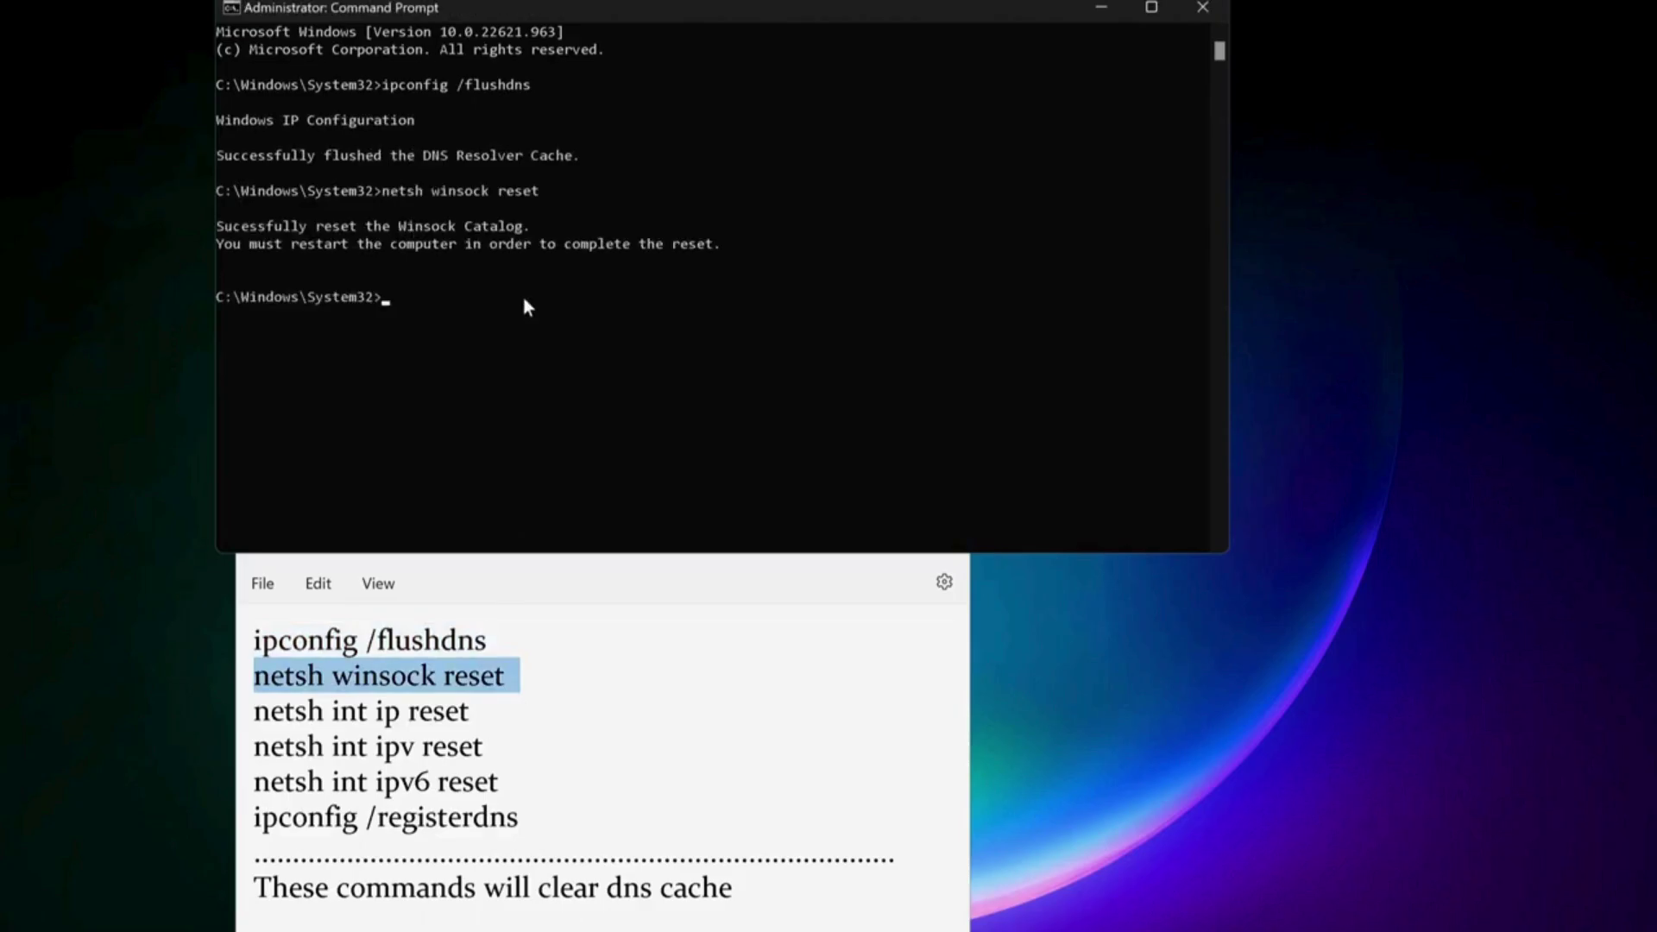
# - Run netsh int ip reset and ipconfig /registerdns, correcting a wrongly pasted command
pyautogui.click(574, 373)
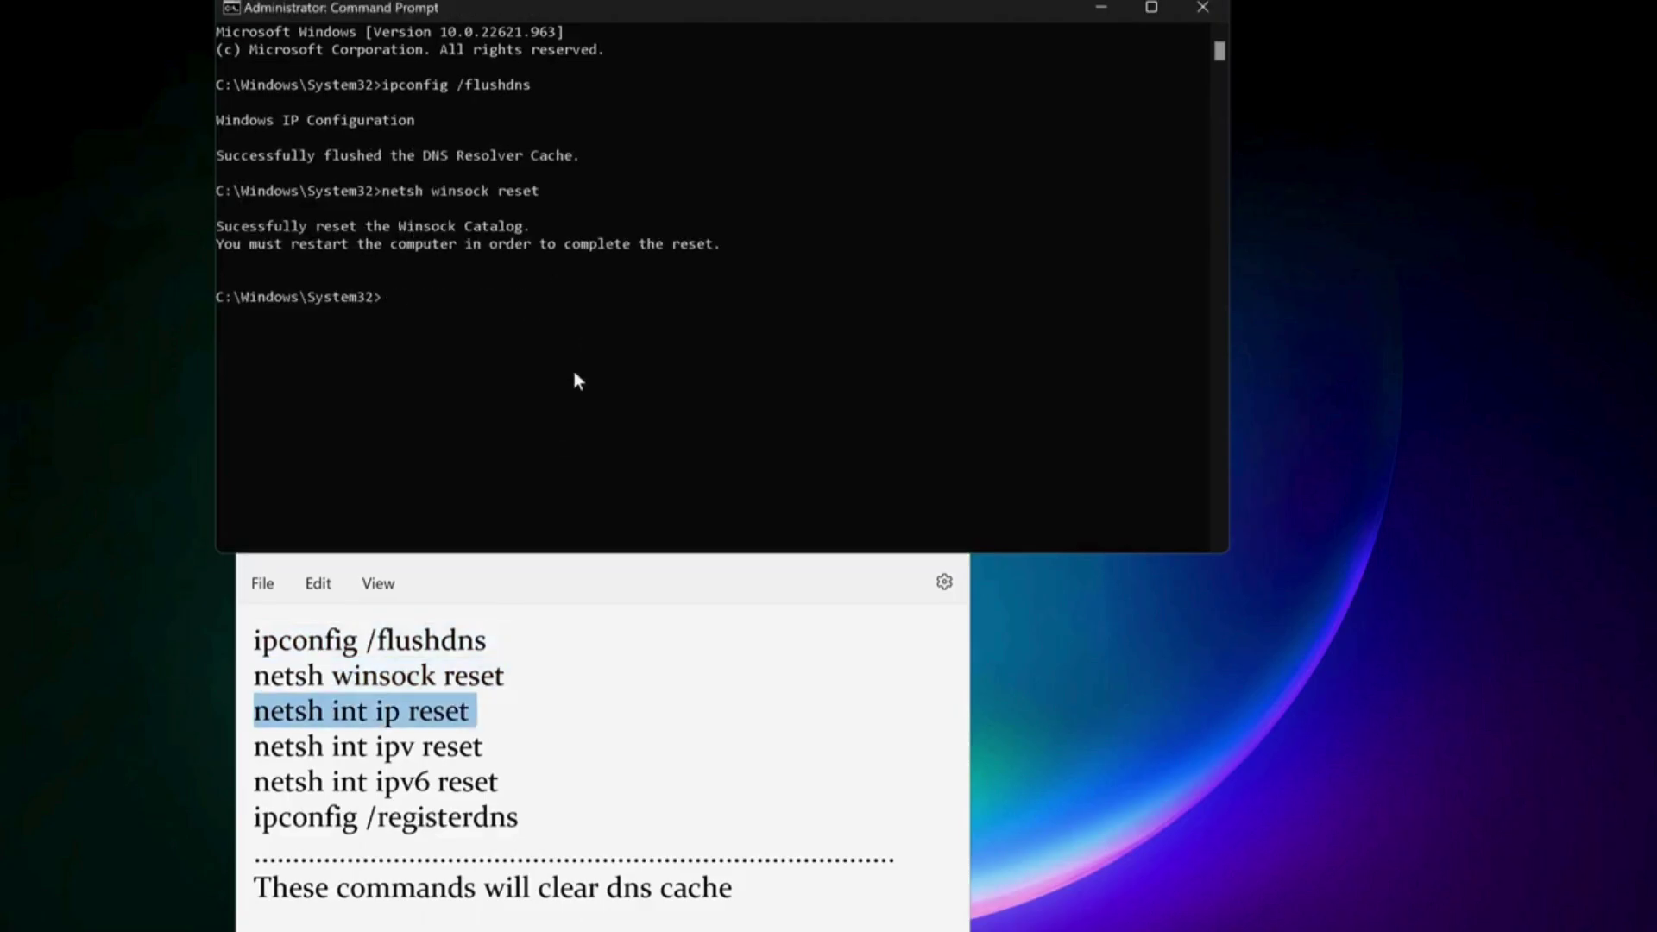
pyautogui.rightClick(574, 373)
pyautogui.press('Return')
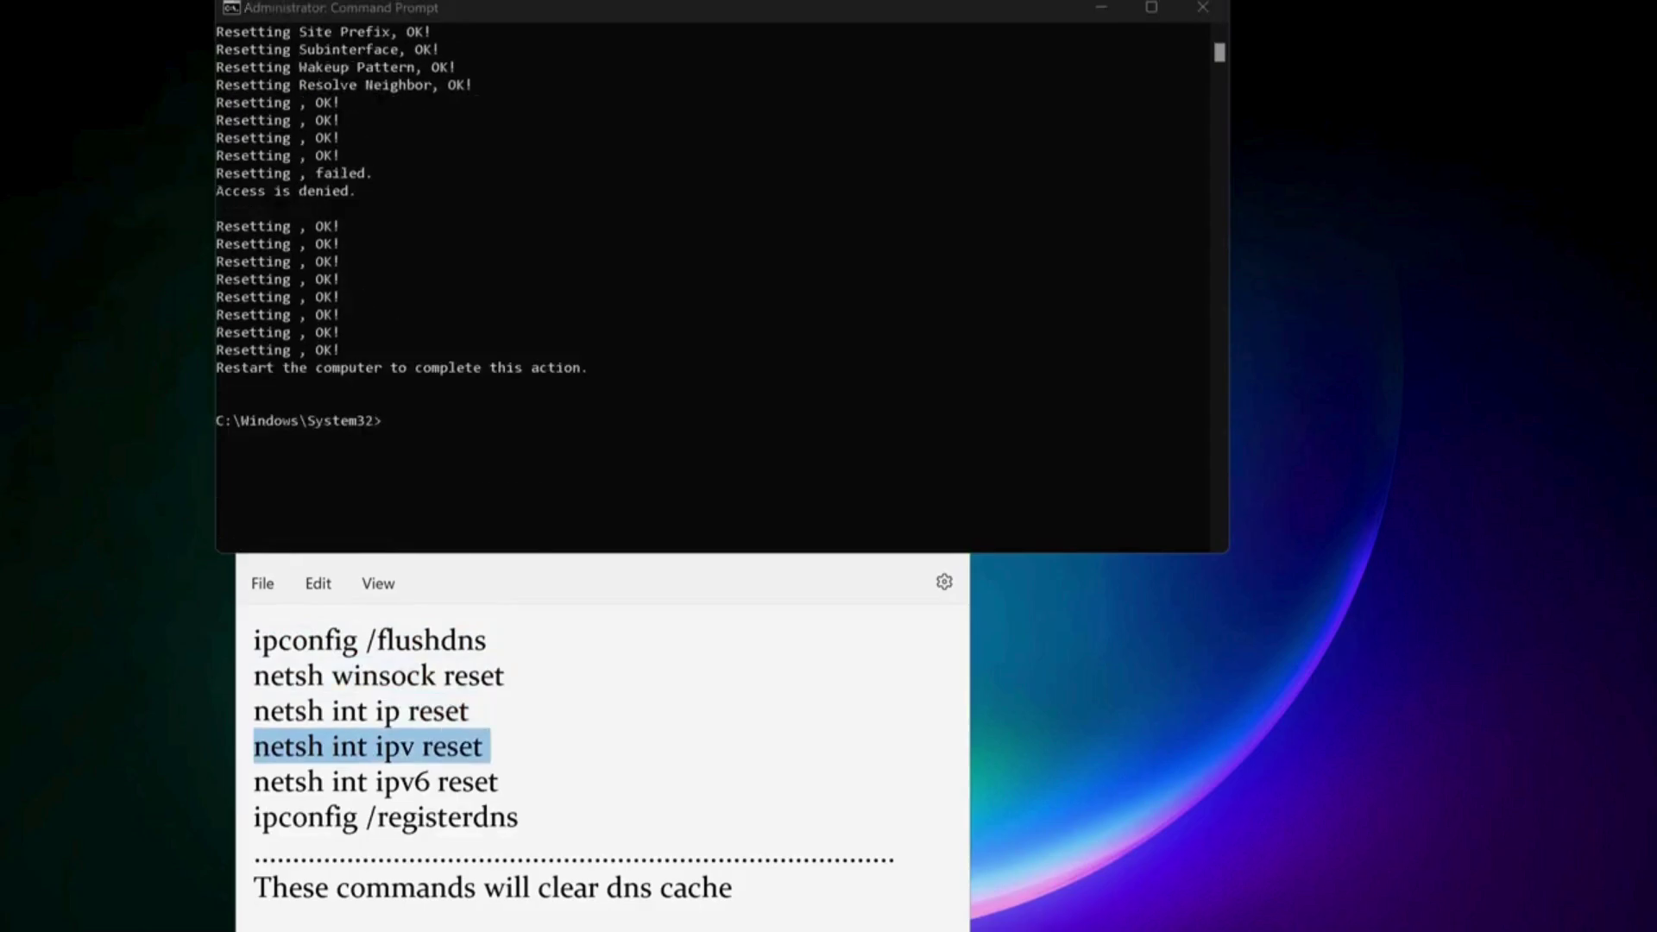
pyautogui.click(518, 441)
pyautogui.rightClick(518, 440)
pyautogui.press('Return')
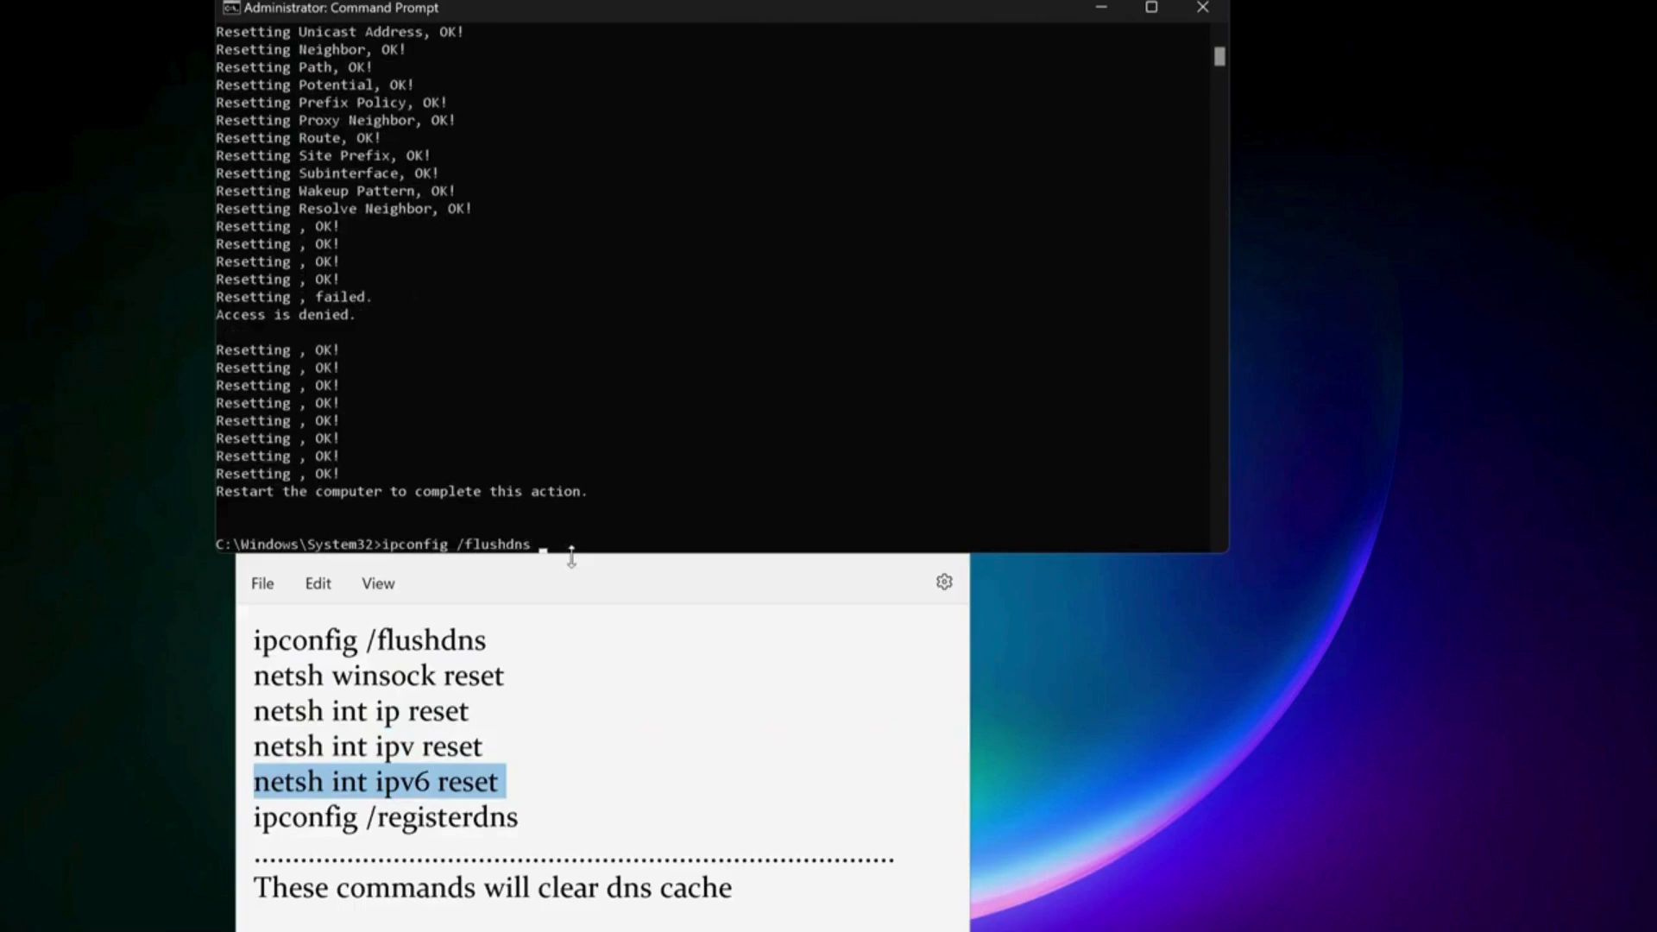
pyautogui.press('BackSpace')
pyautogui.press('BackSpace')
pyautogui.press('BackSpace')
pyautogui.press('BackSpace')
pyautogui.press('BackSpace')
pyautogui.press('BackSpace')
pyautogui.tripleClick(421, 826)
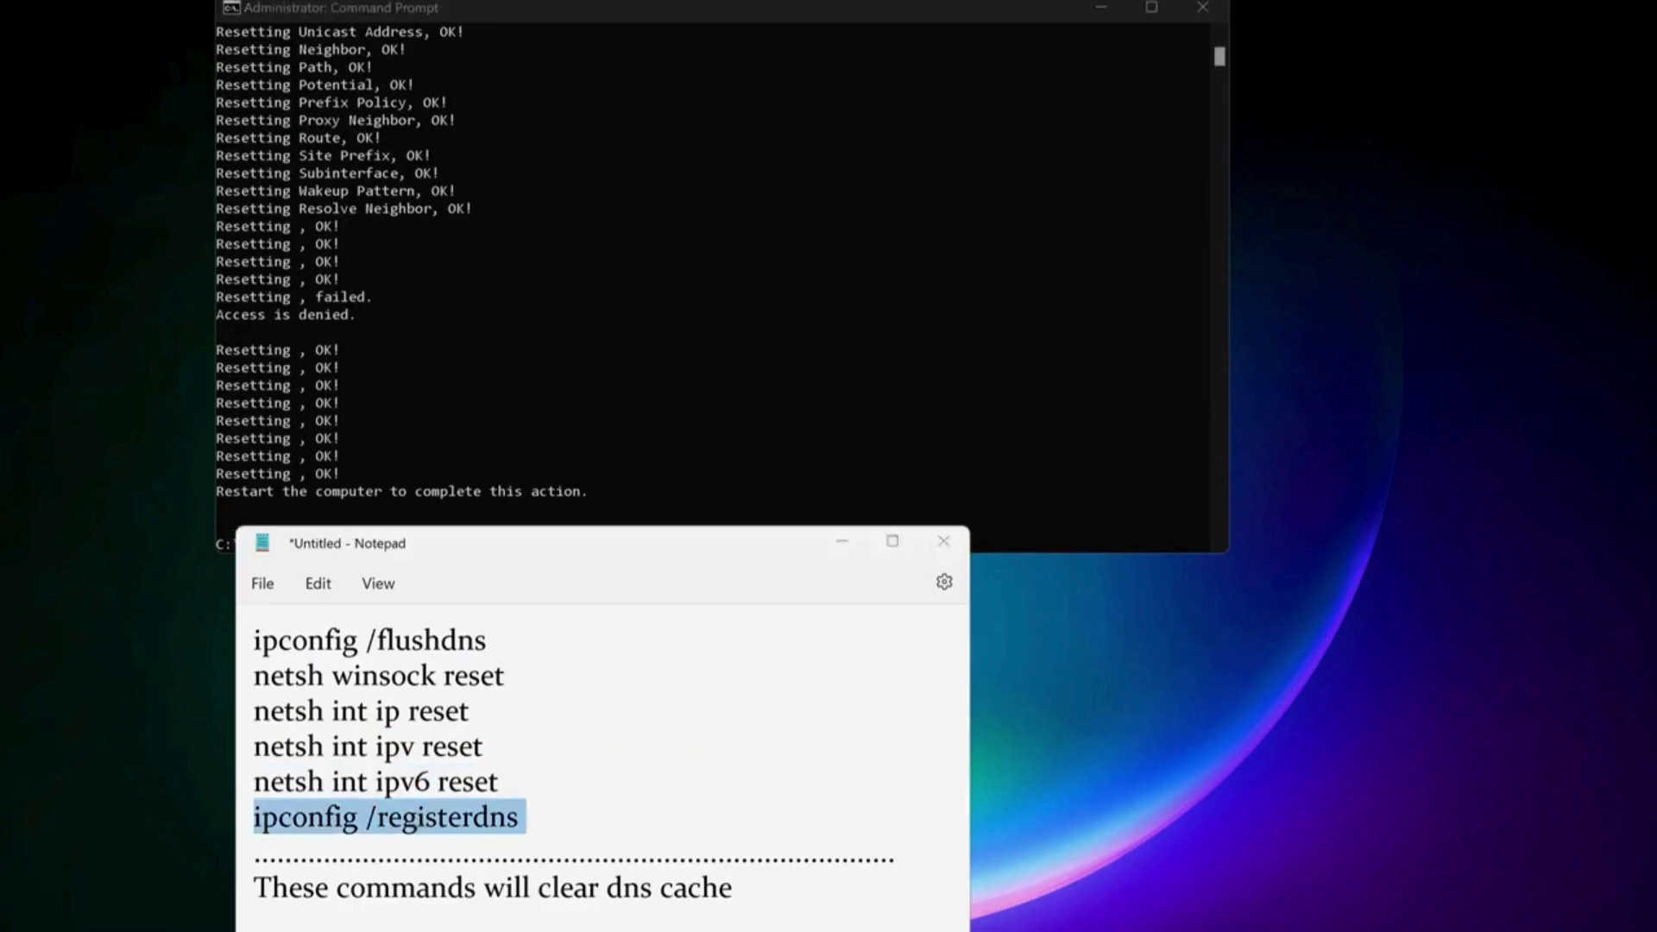
pyautogui.click(625, 467)
pyautogui.rightClick(626, 466)
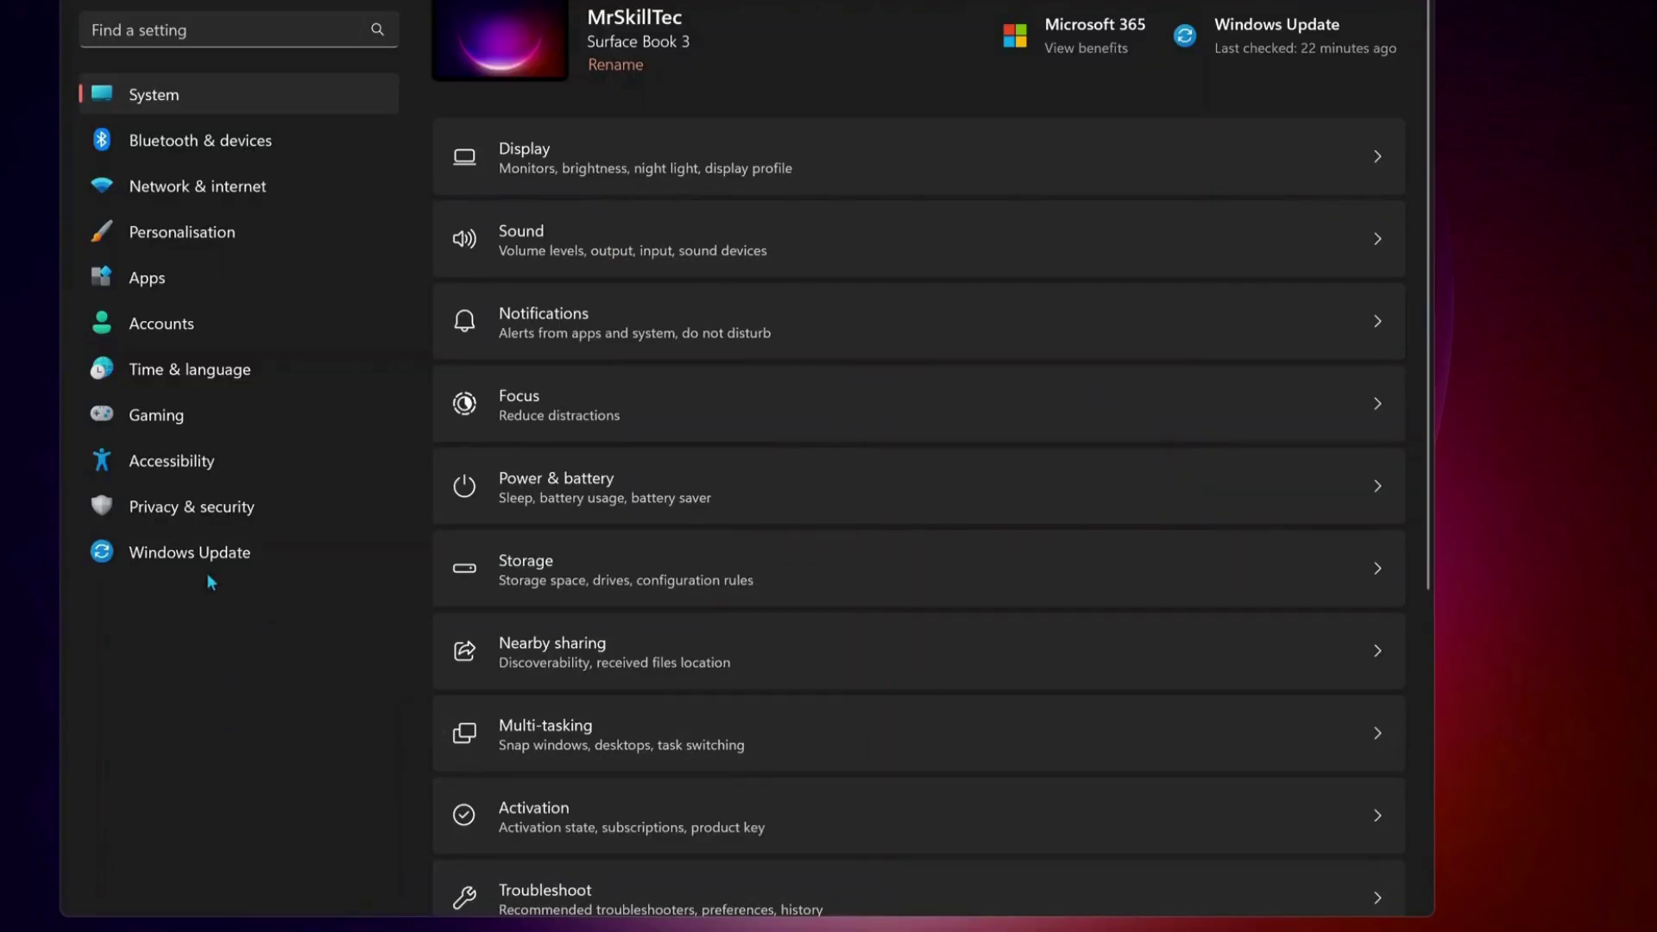
# - Show the Windows Update page with its list of available updates
pyautogui.click(170, 556)
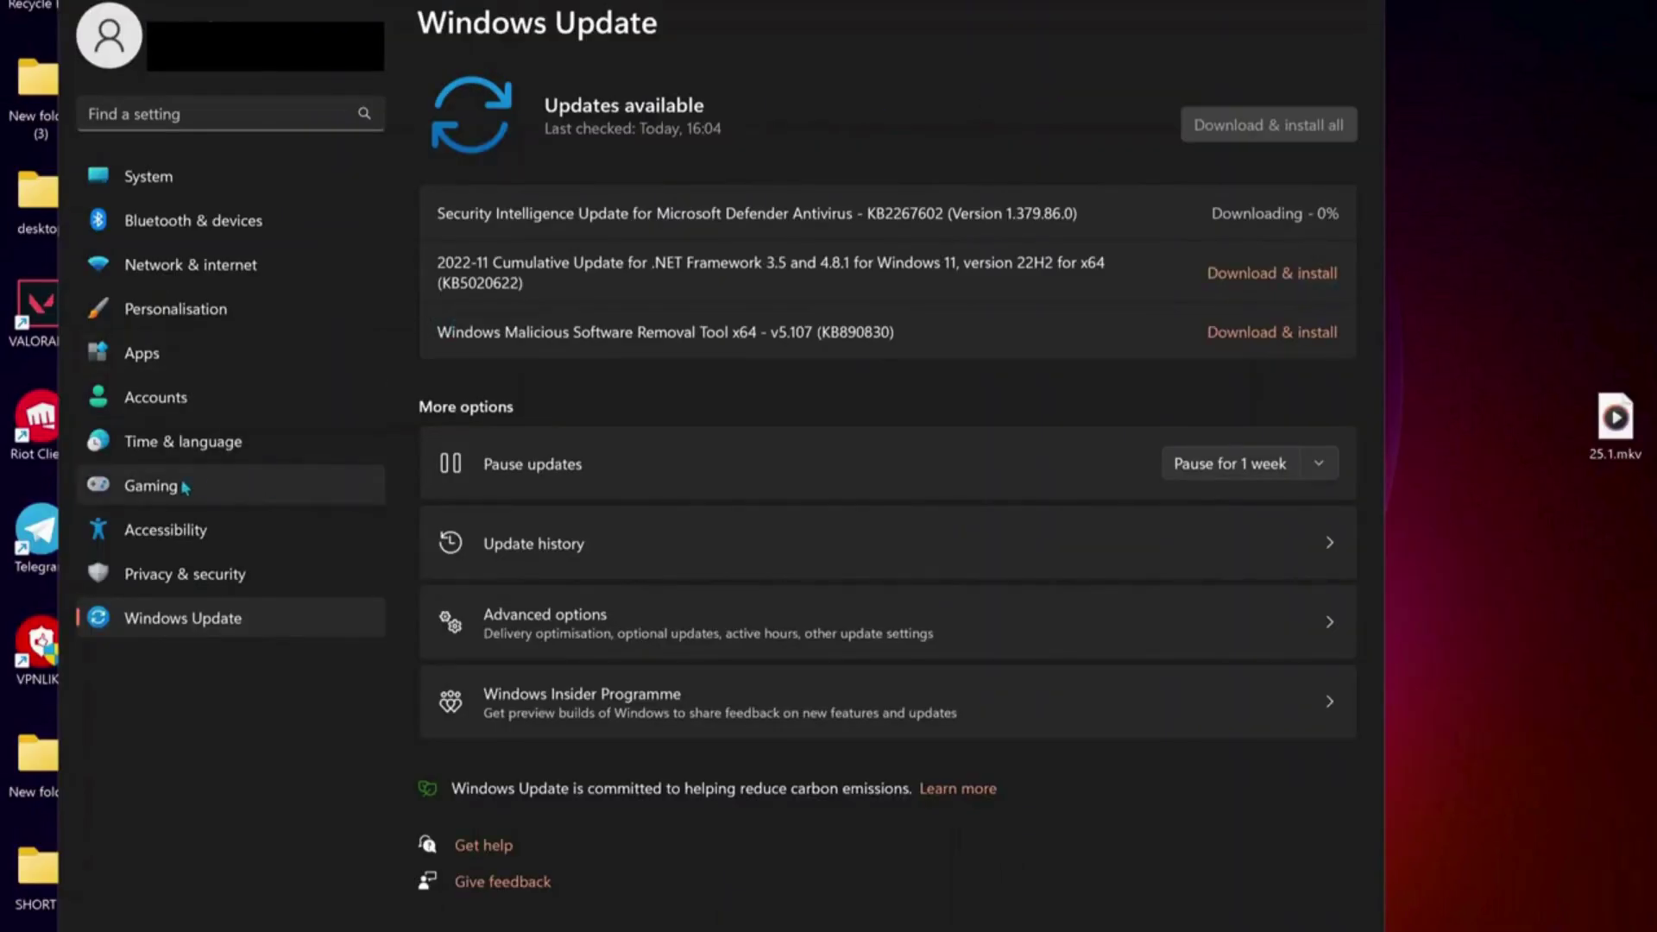
# - Show the Game Mode settings under Gaming
pyautogui.click(185, 488)
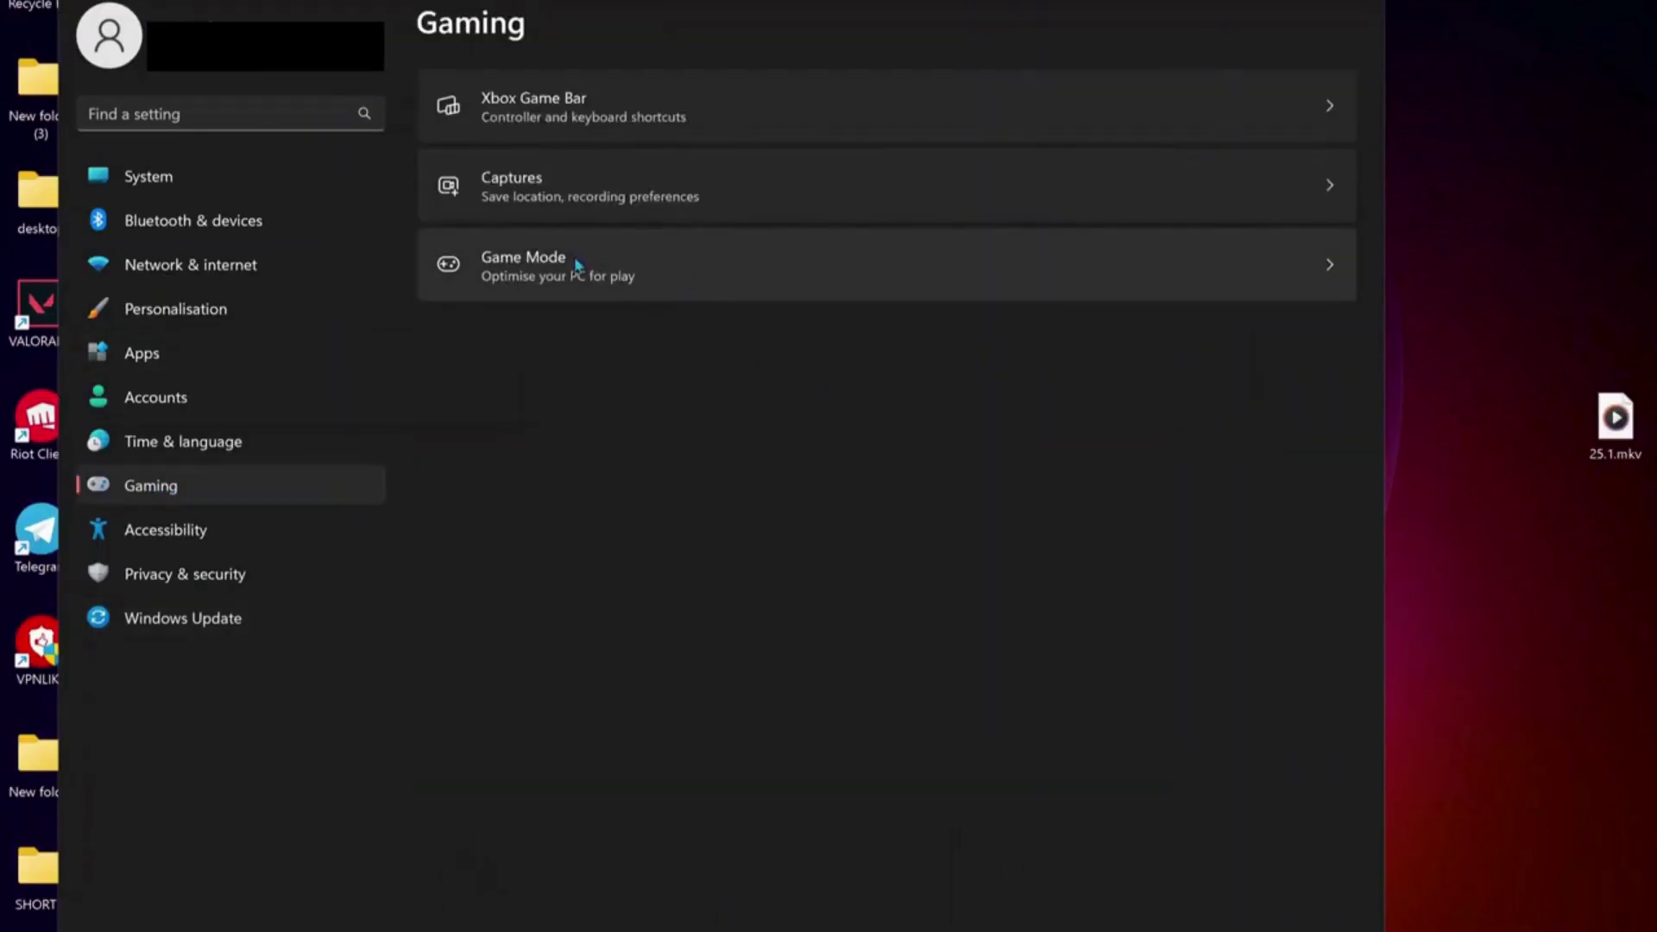
pyautogui.click(644, 268)
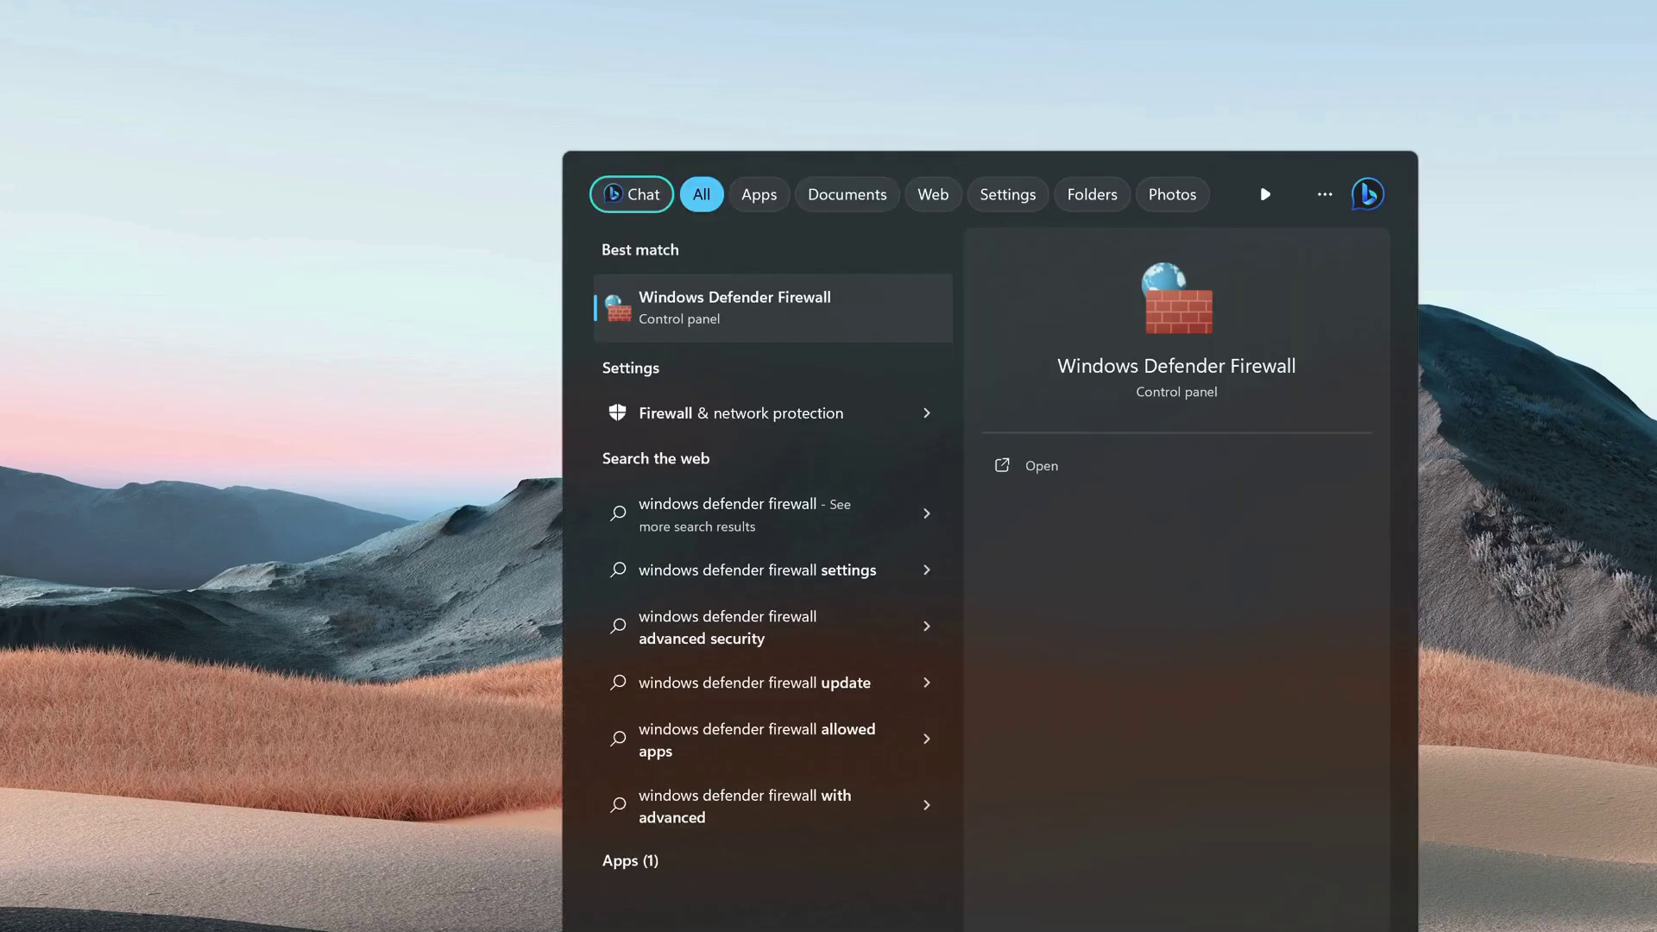
# - Launch Windows Defender Firewall from the Best match search result
pyautogui.click(764, 316)
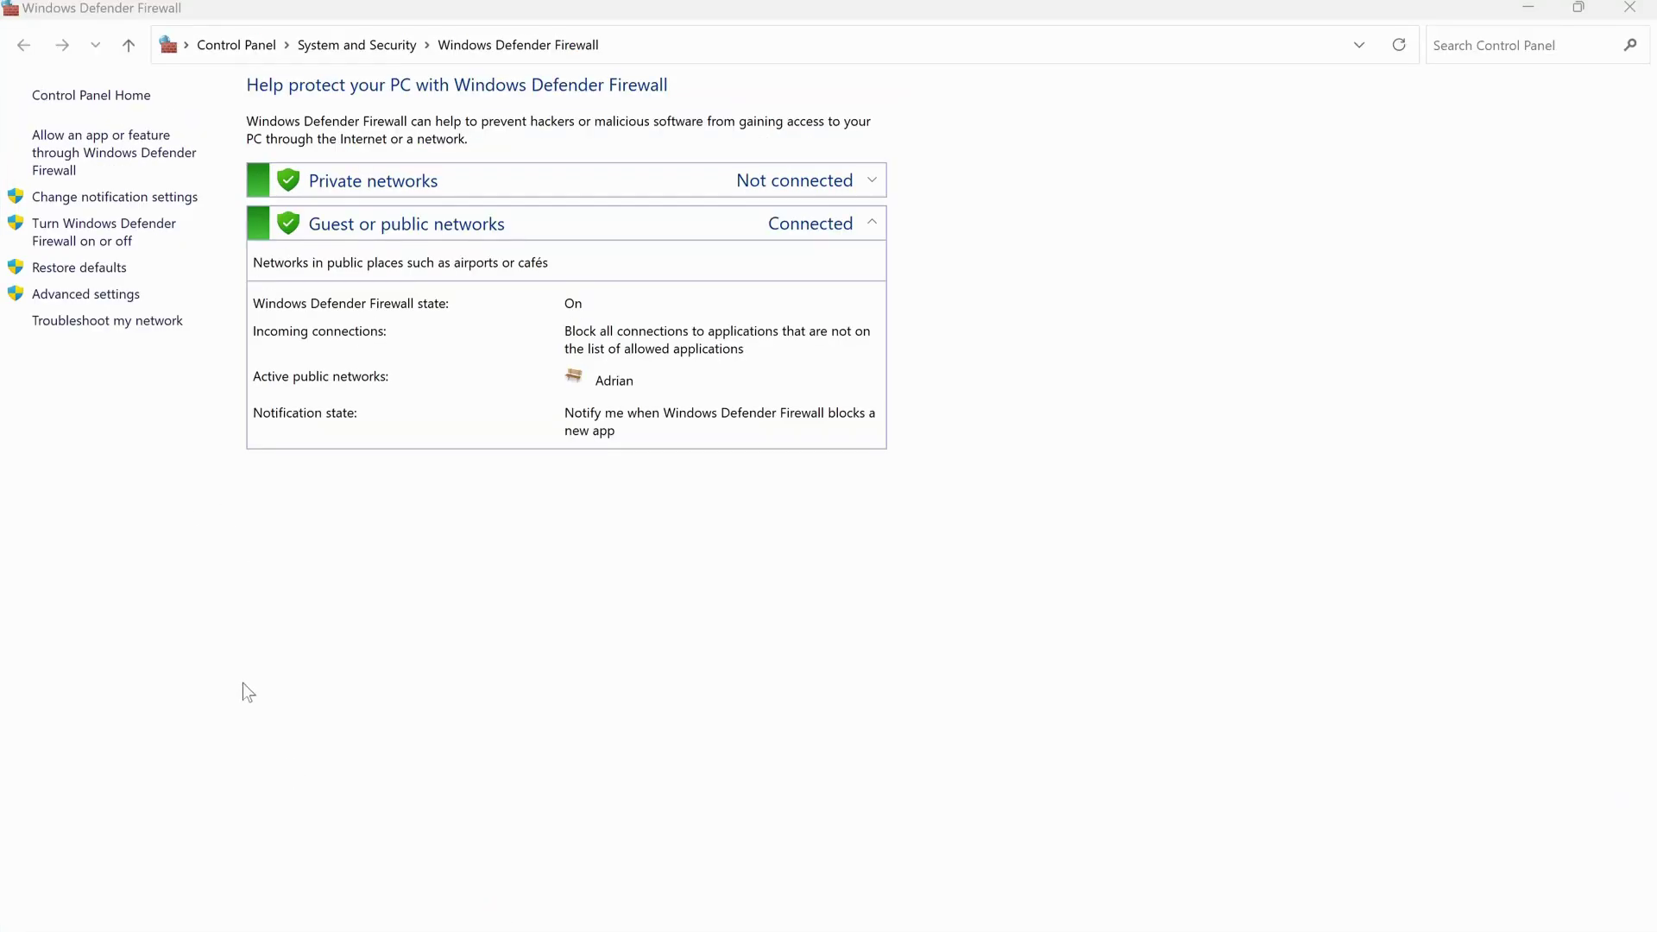
# - Show the Inbound Rules list in the Advanced Security console
pyautogui.click(94, 300)
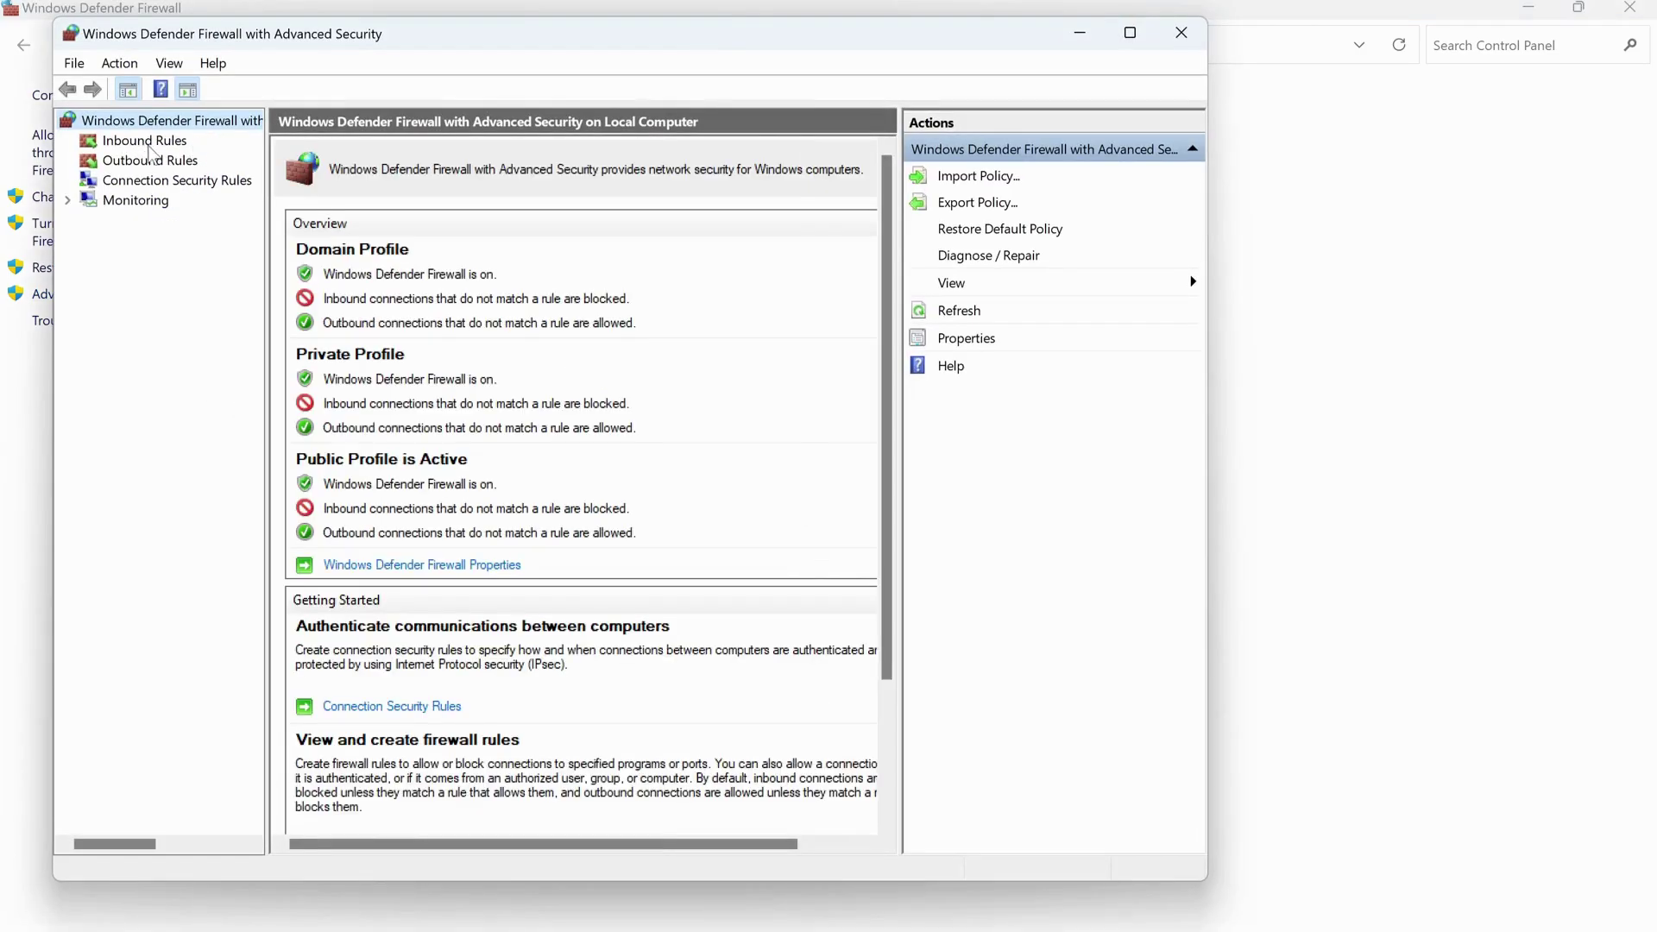
pyautogui.click(146, 142)
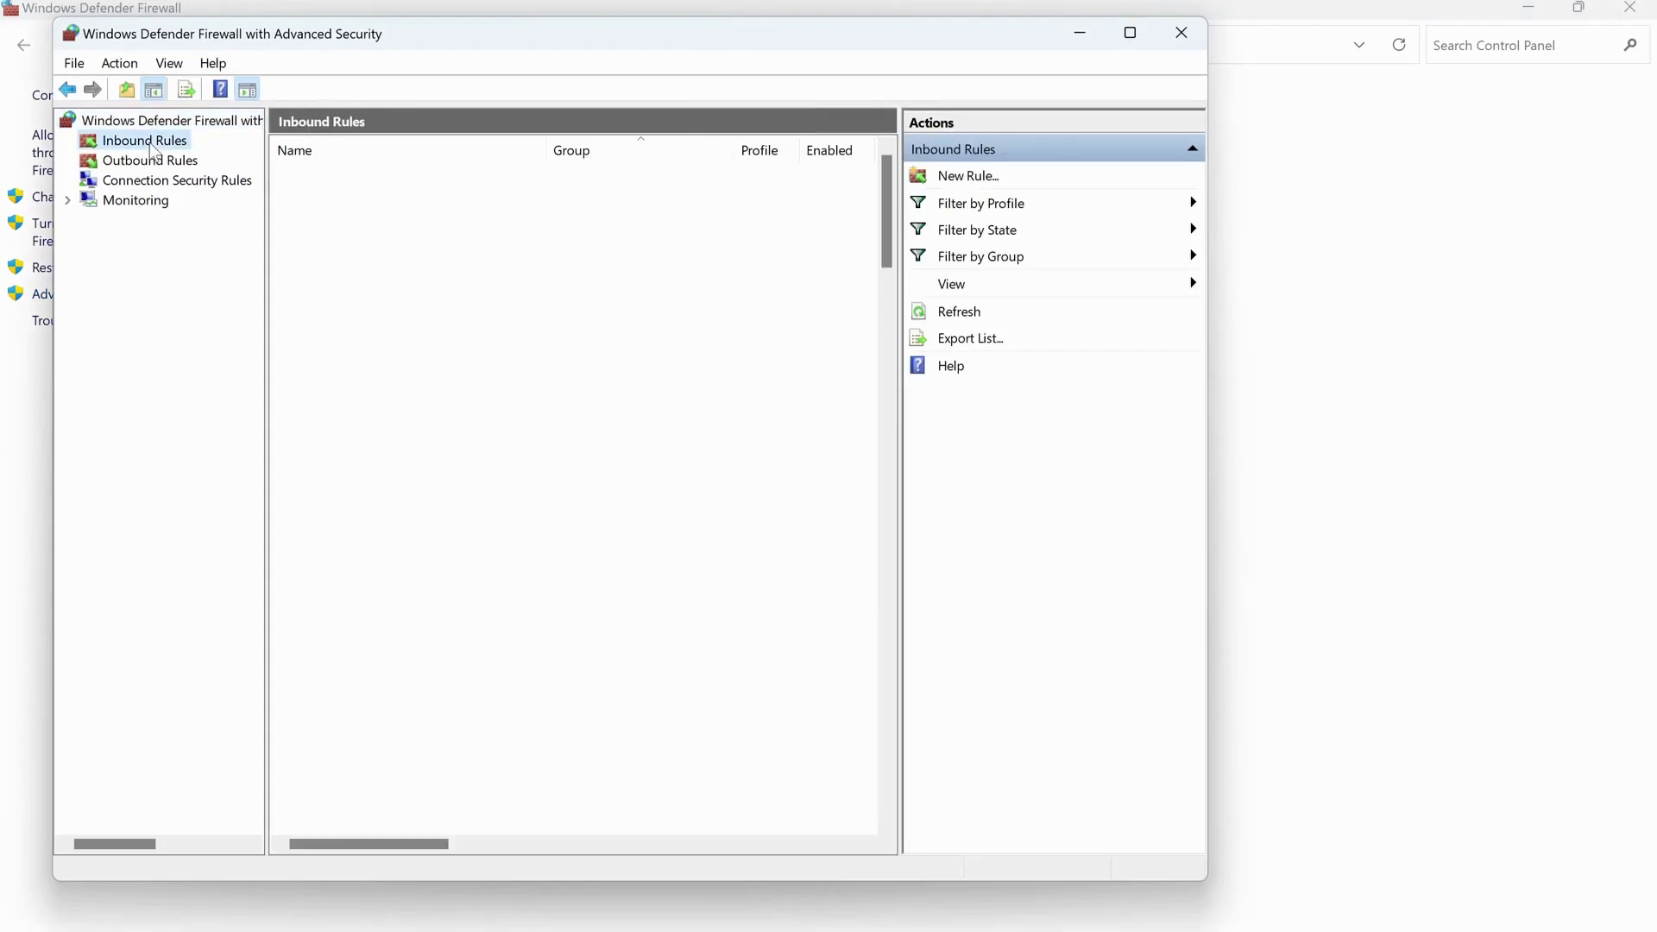
# - Start a new port-based inbound rule and paste the TCP port list into Specific local ports
pyautogui.click(971, 180)
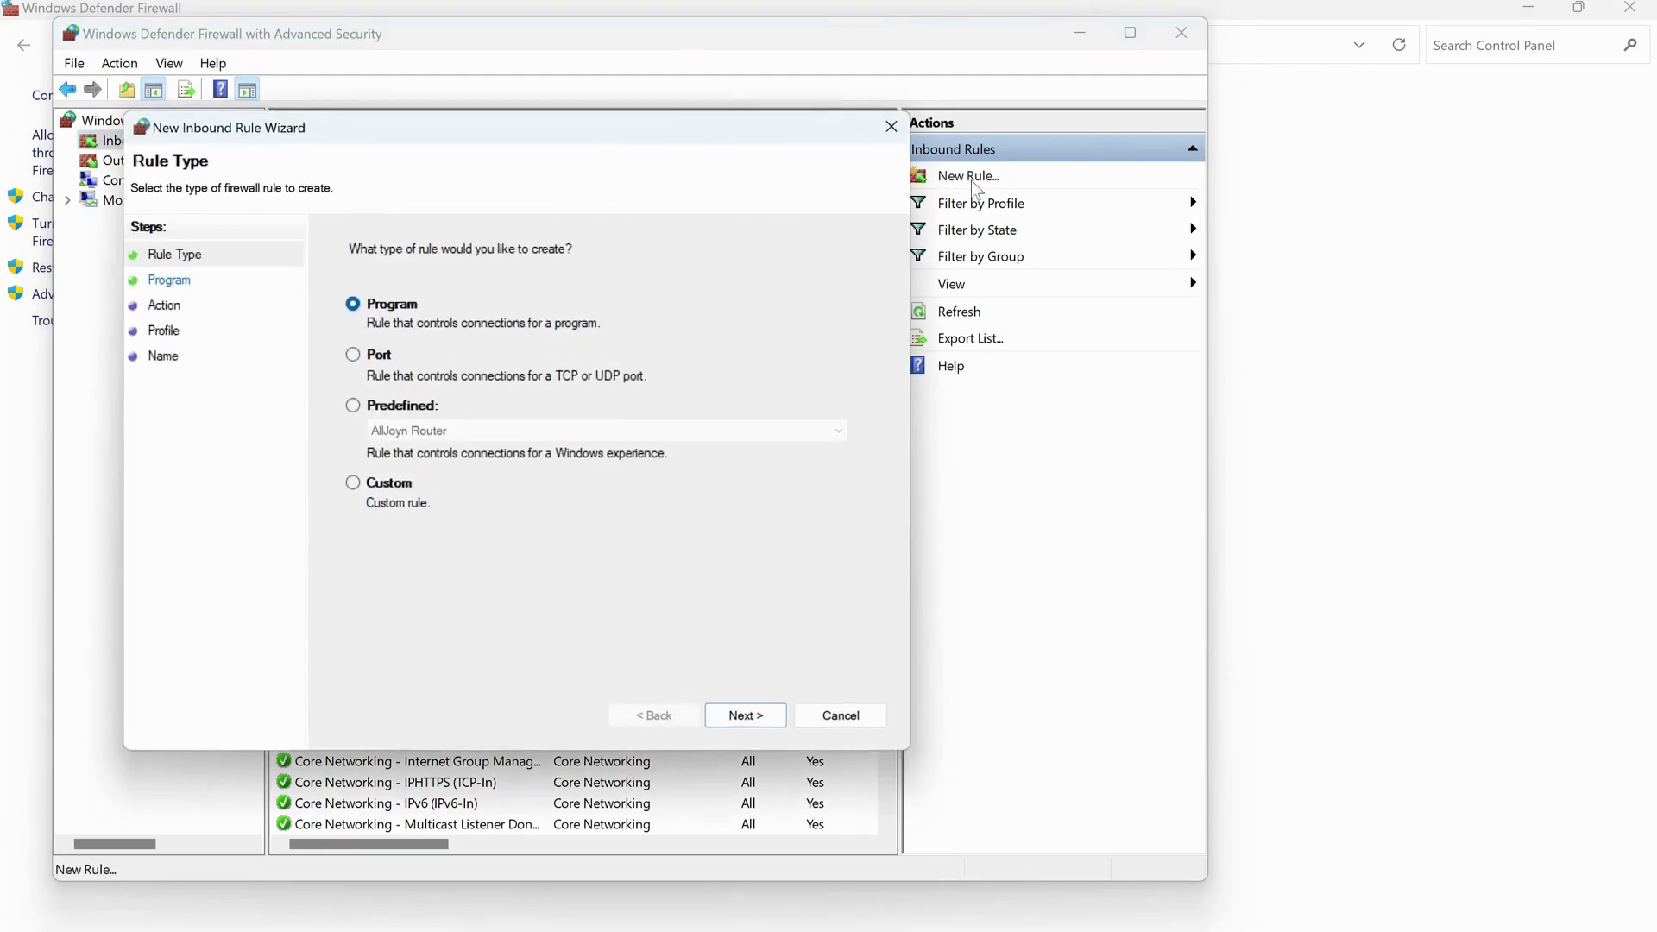
pyautogui.click(353, 354)
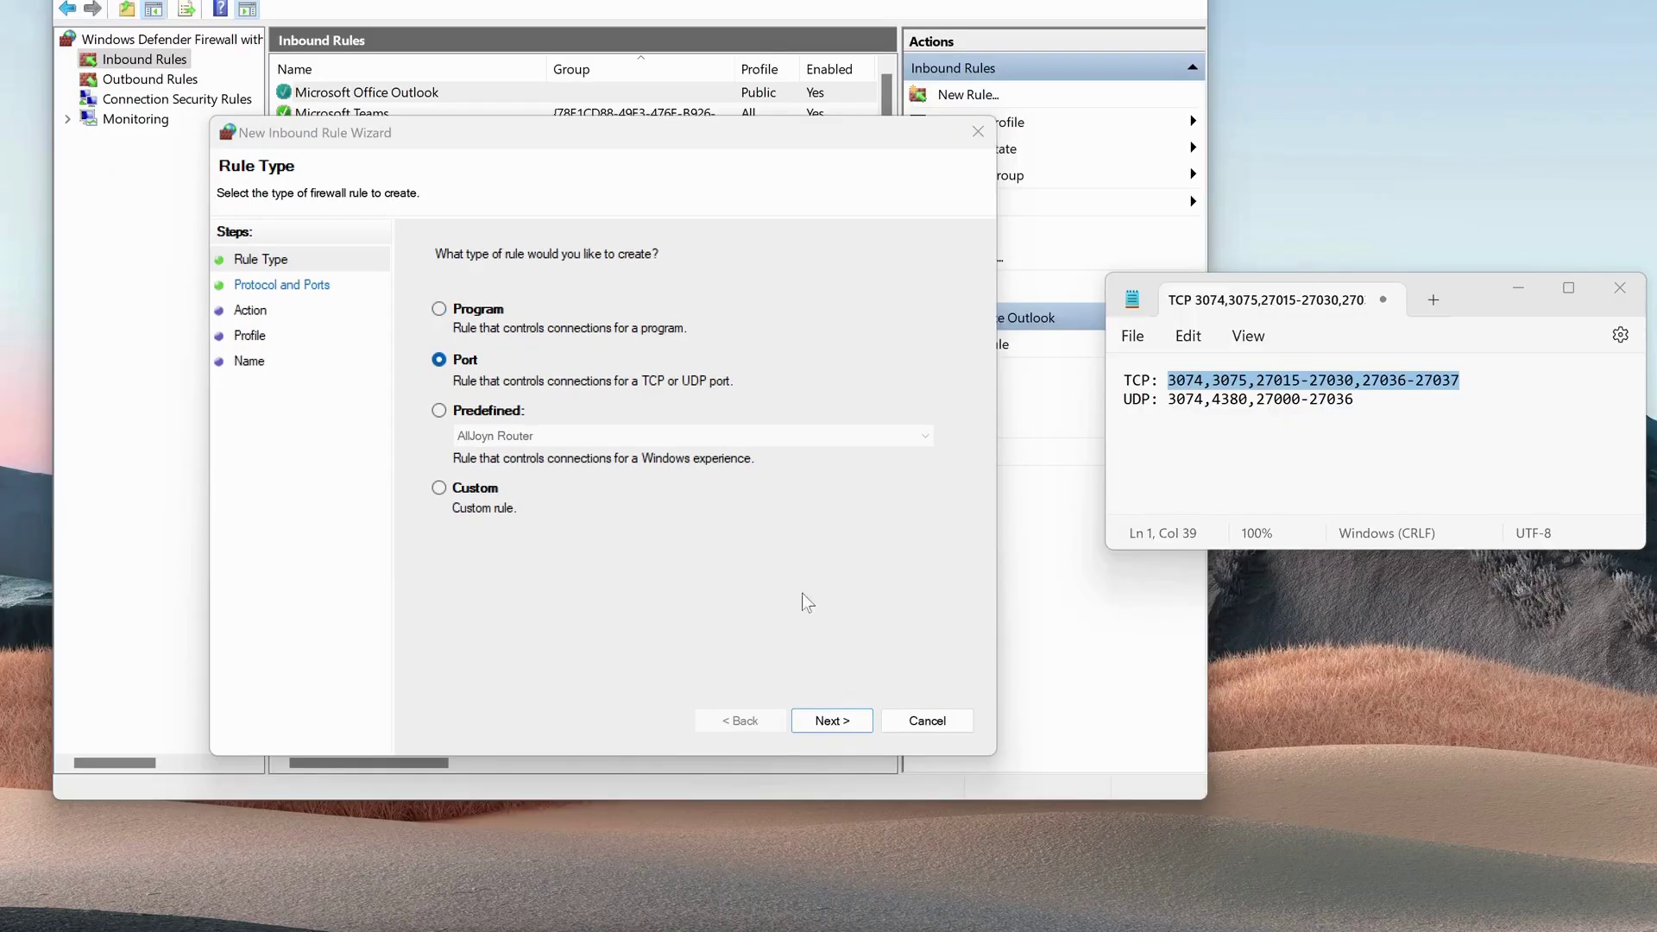
pyautogui.click(847, 722)
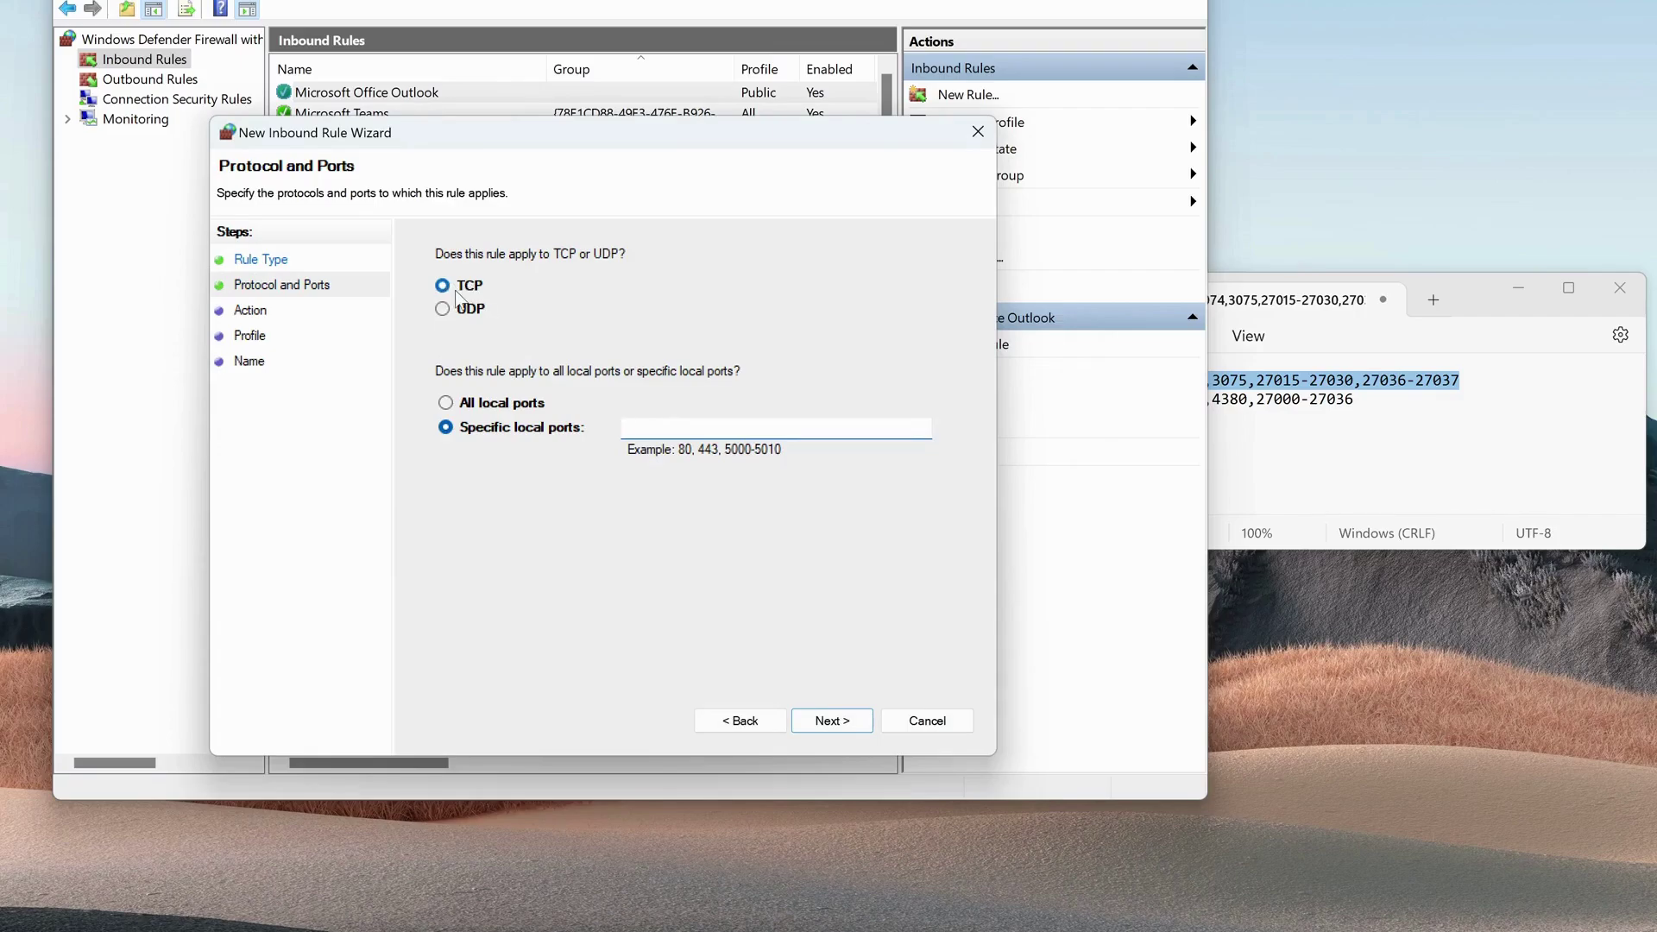
pyautogui.click(695, 416)
pyautogui.click(1375, 385)
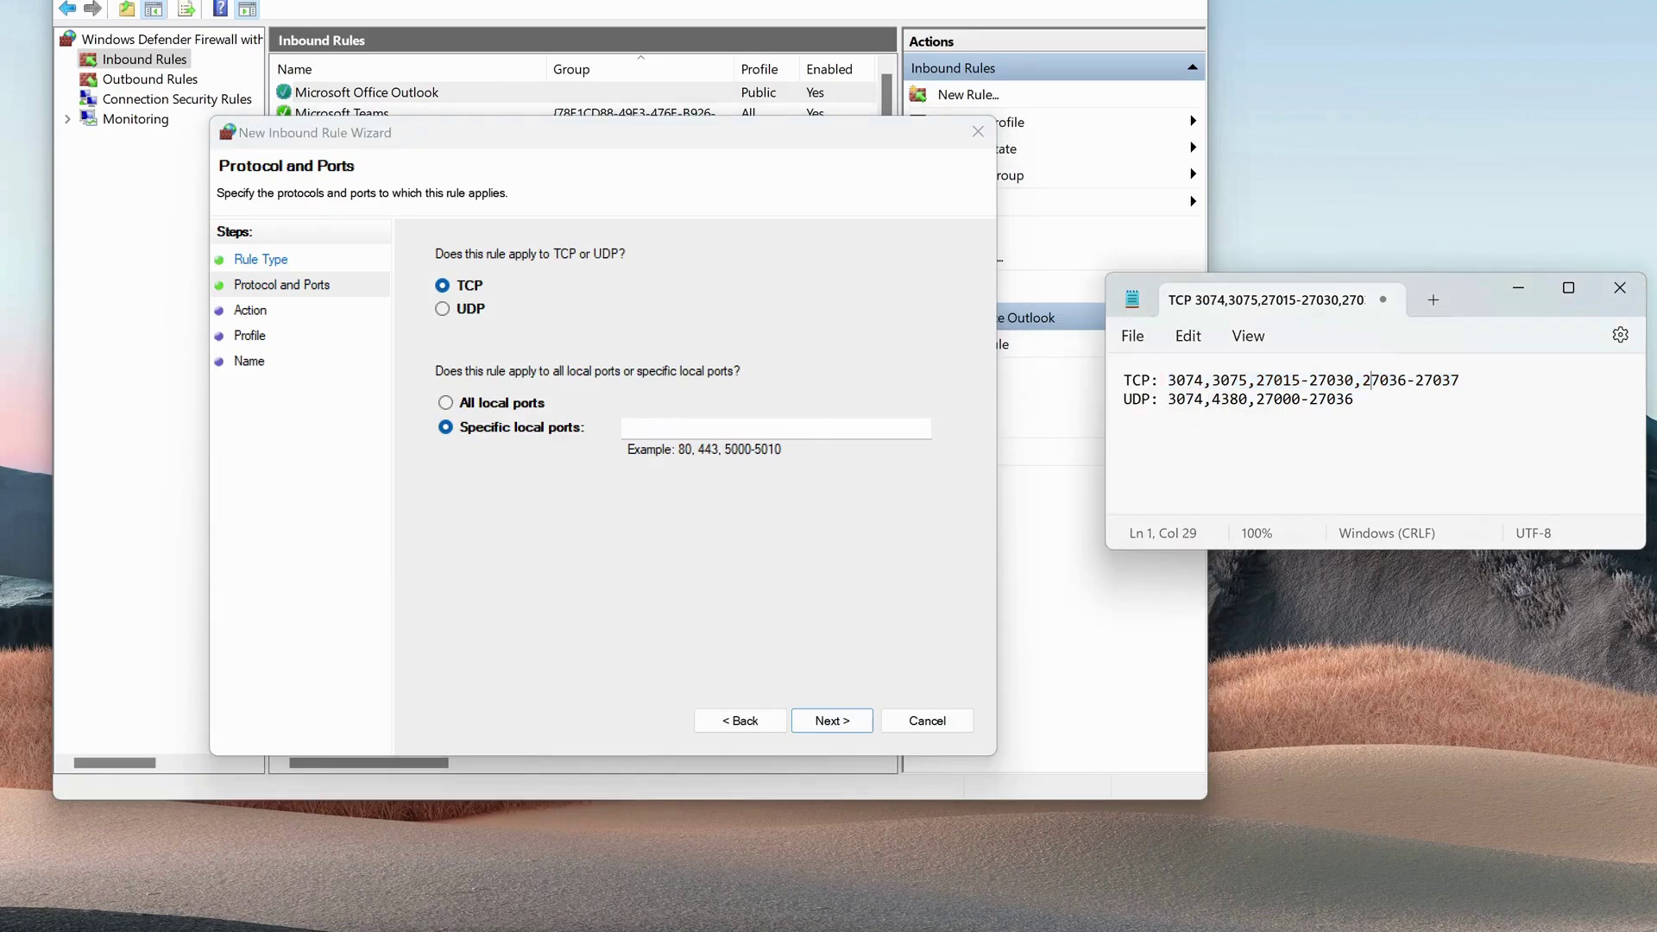
pyautogui.click(842, 446)
pyautogui.hotkey('ctrl', 'v')
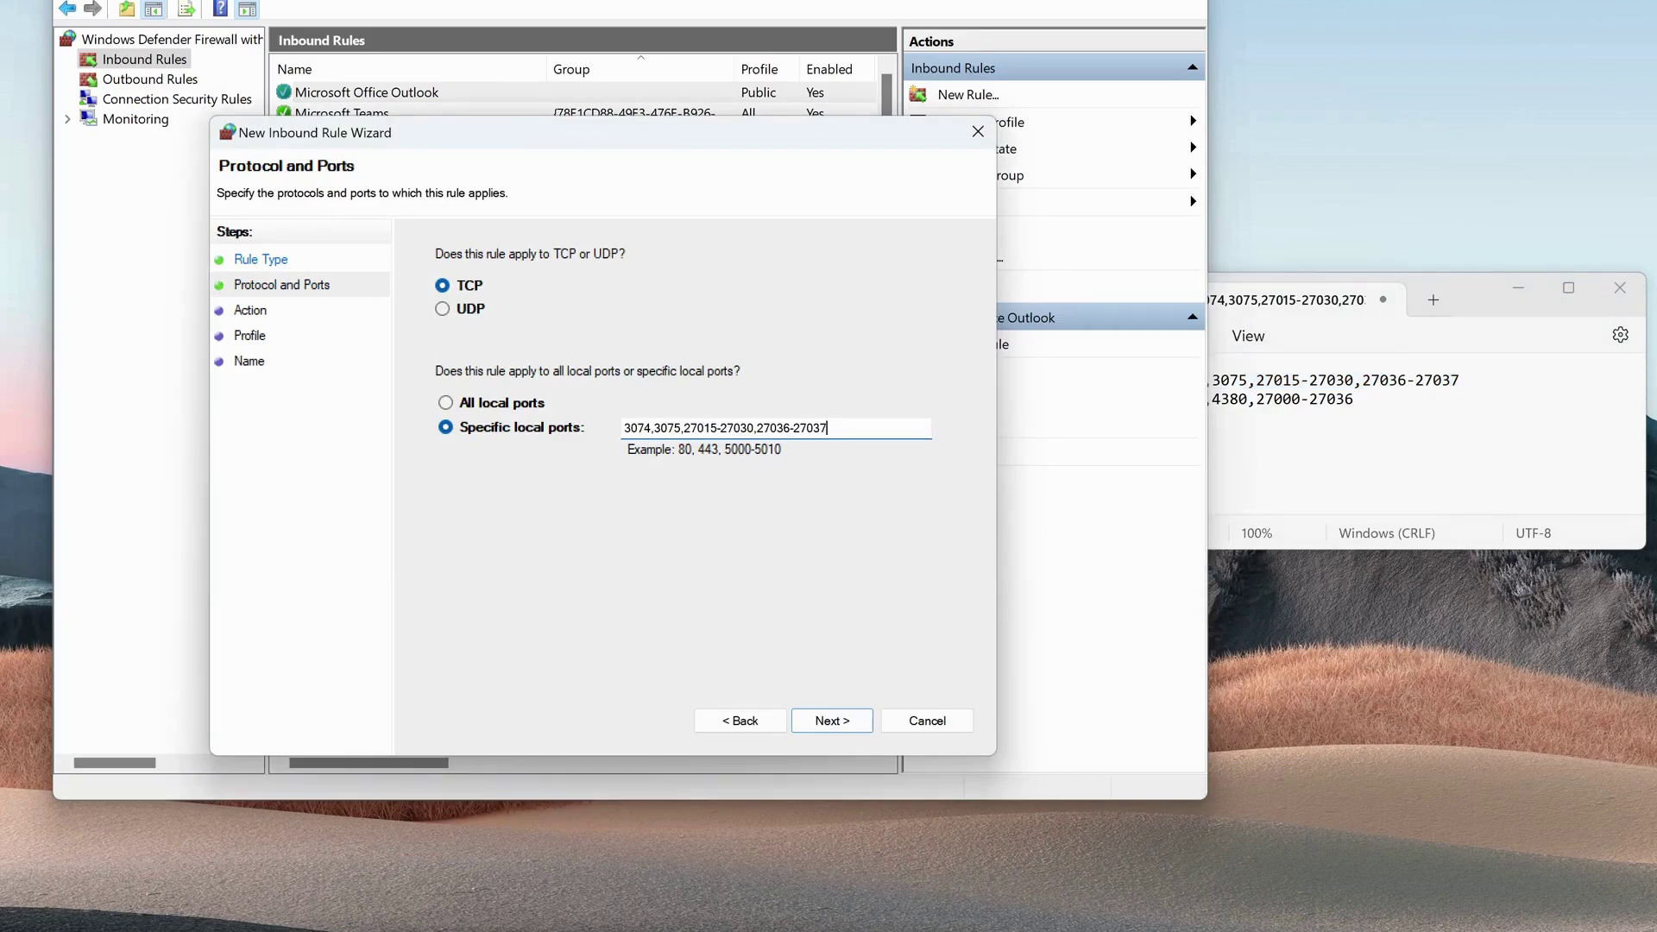
# - Keep Allow and all profiles, name the rule 'cod tcp' and finish it
pyautogui.click(829, 725)
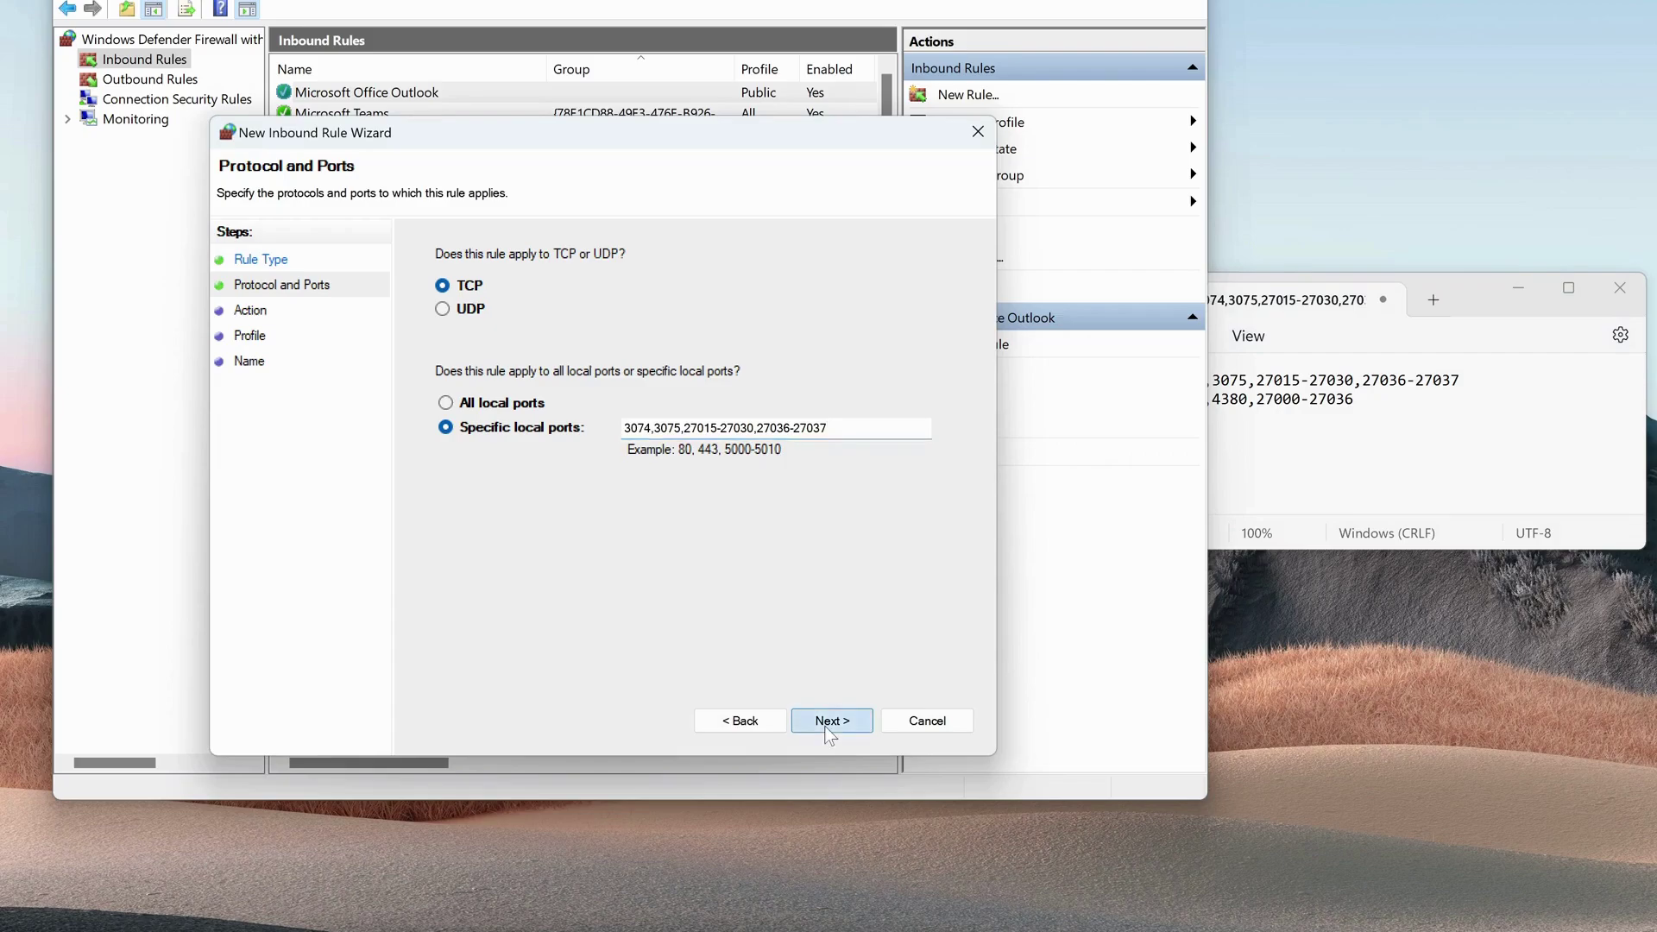
pyautogui.click(830, 725)
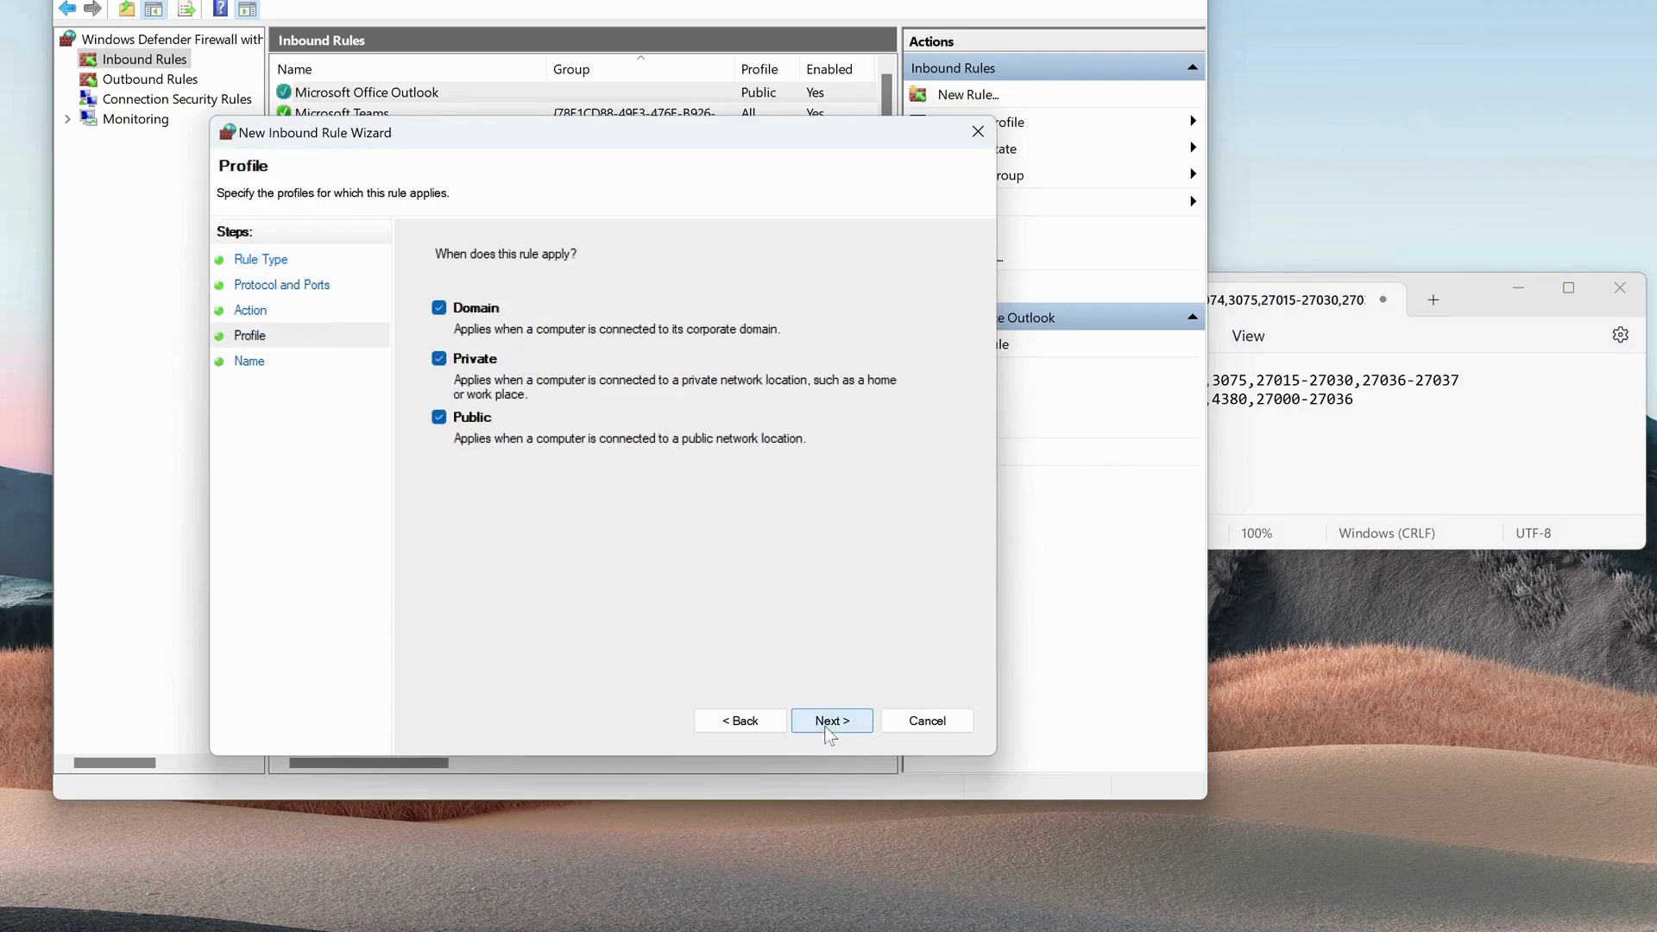
pyautogui.click(829, 725)
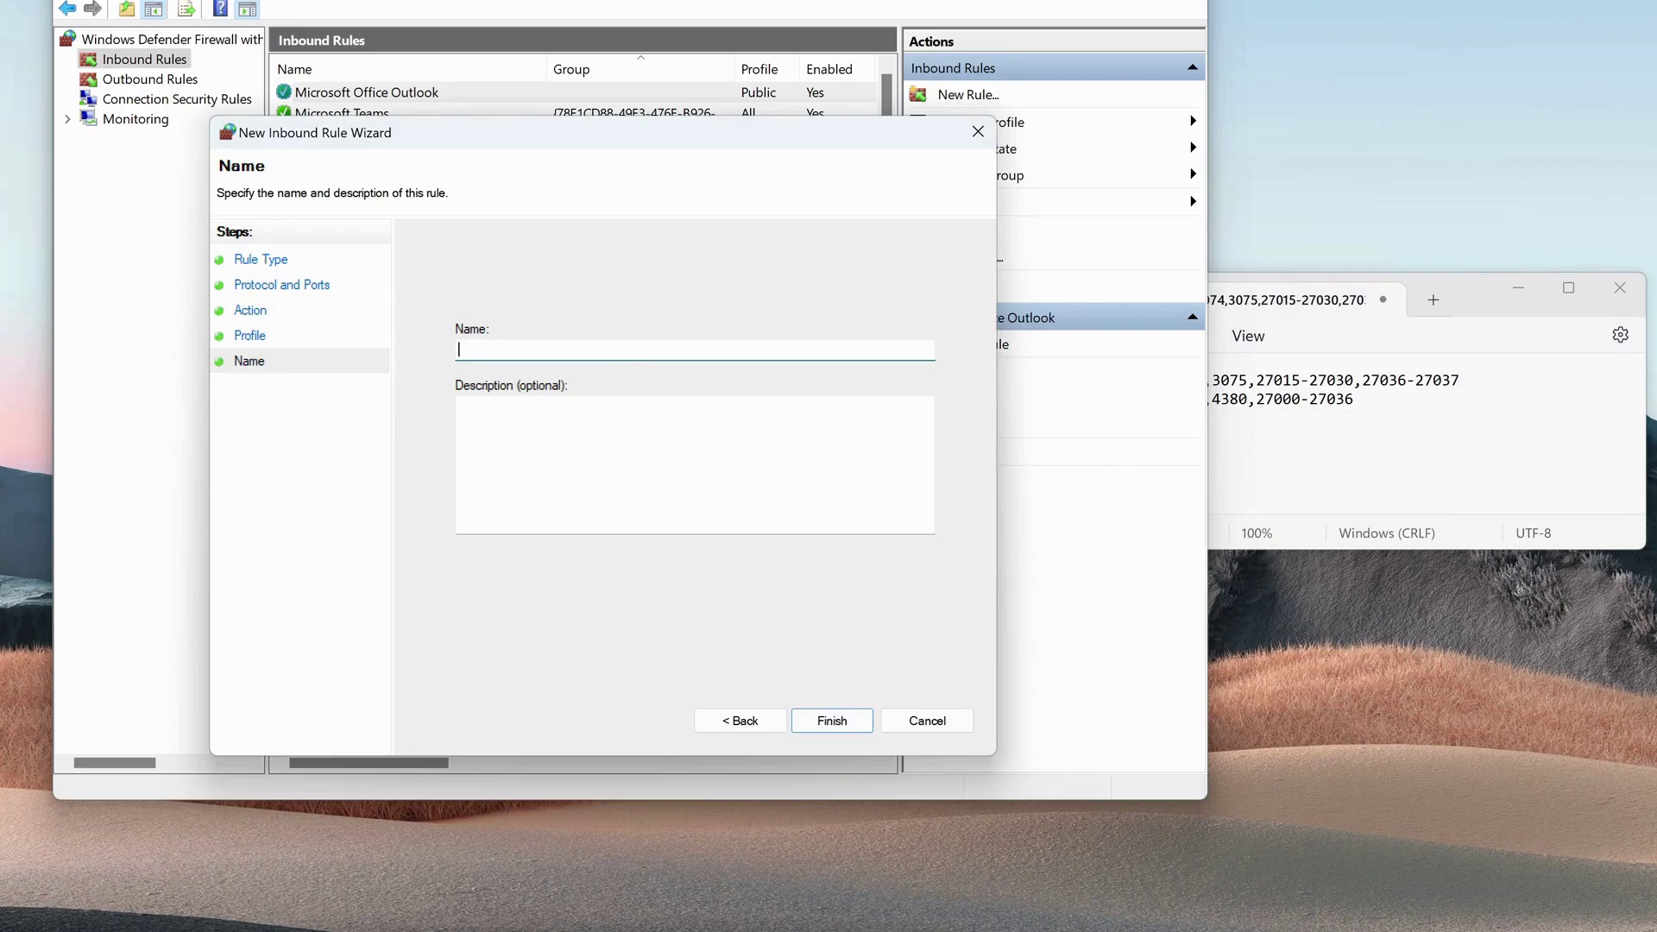
pyautogui.write('cod t')
pyautogui.write('cp')
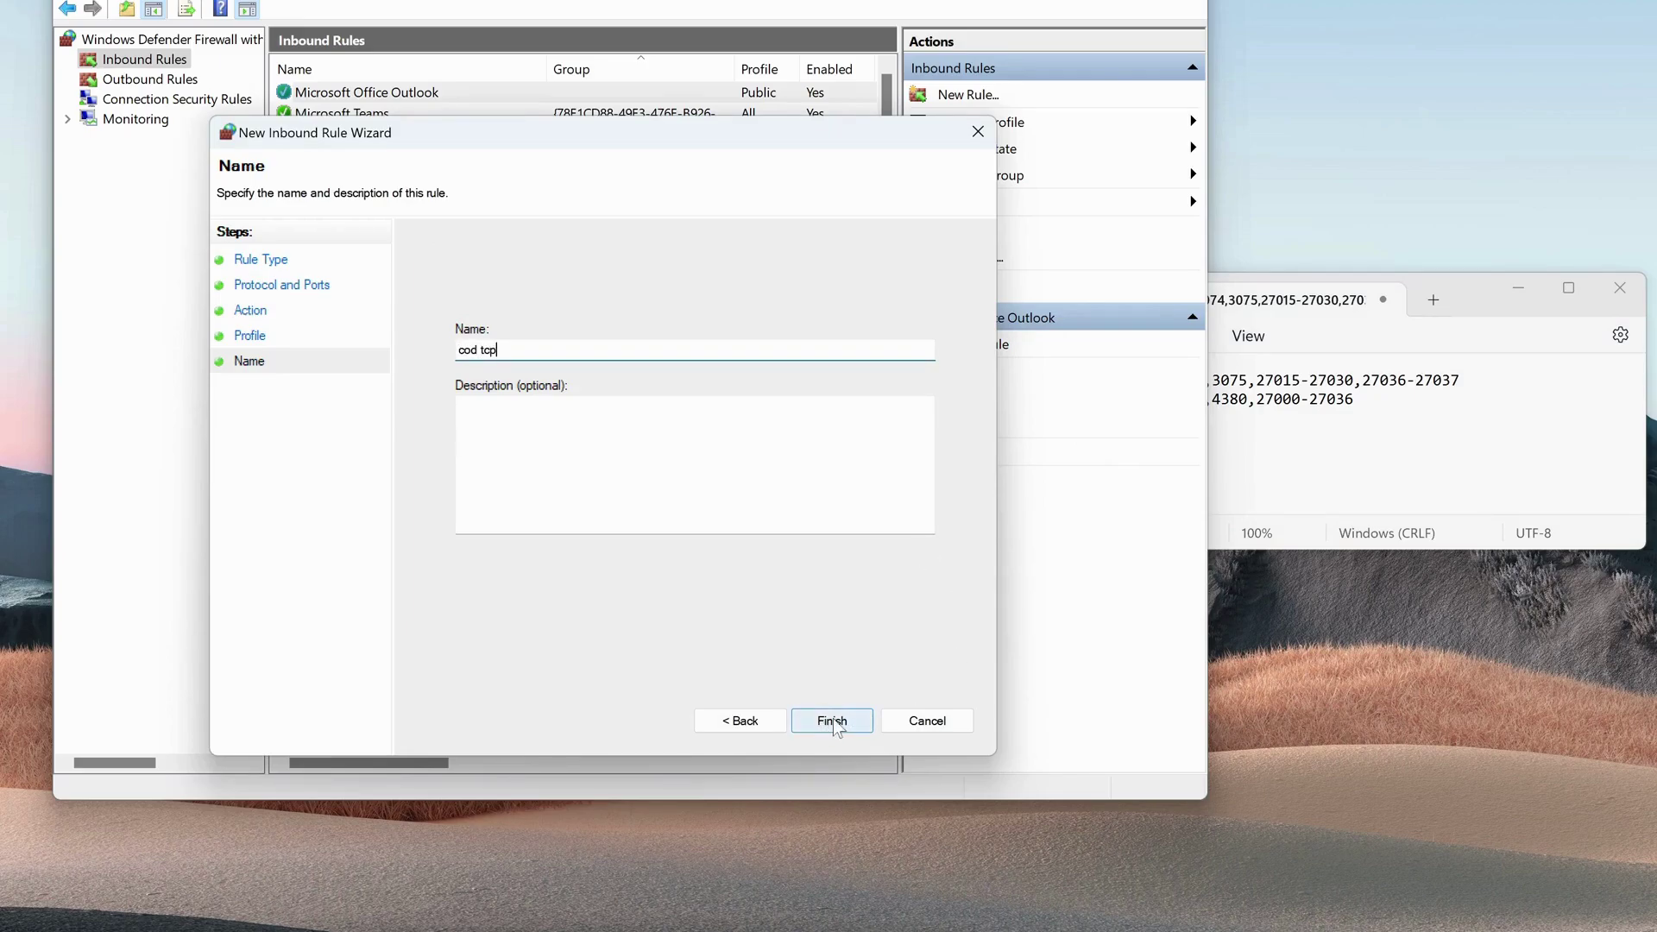
pyautogui.click(831, 722)
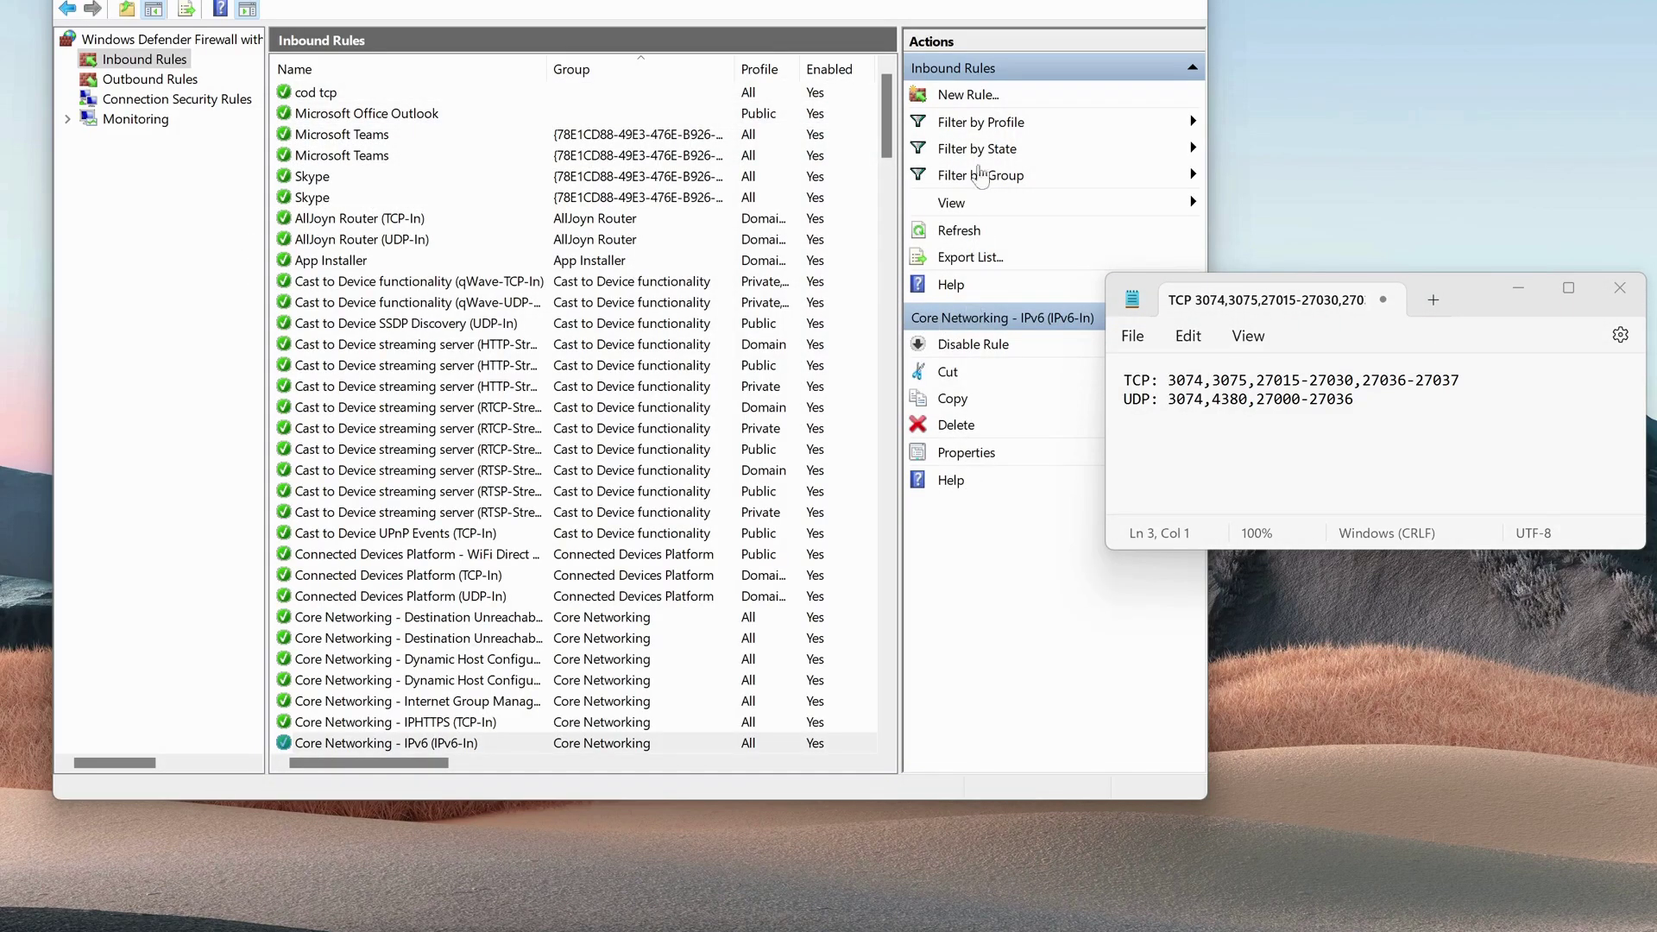
pyautogui.click(970, 95)
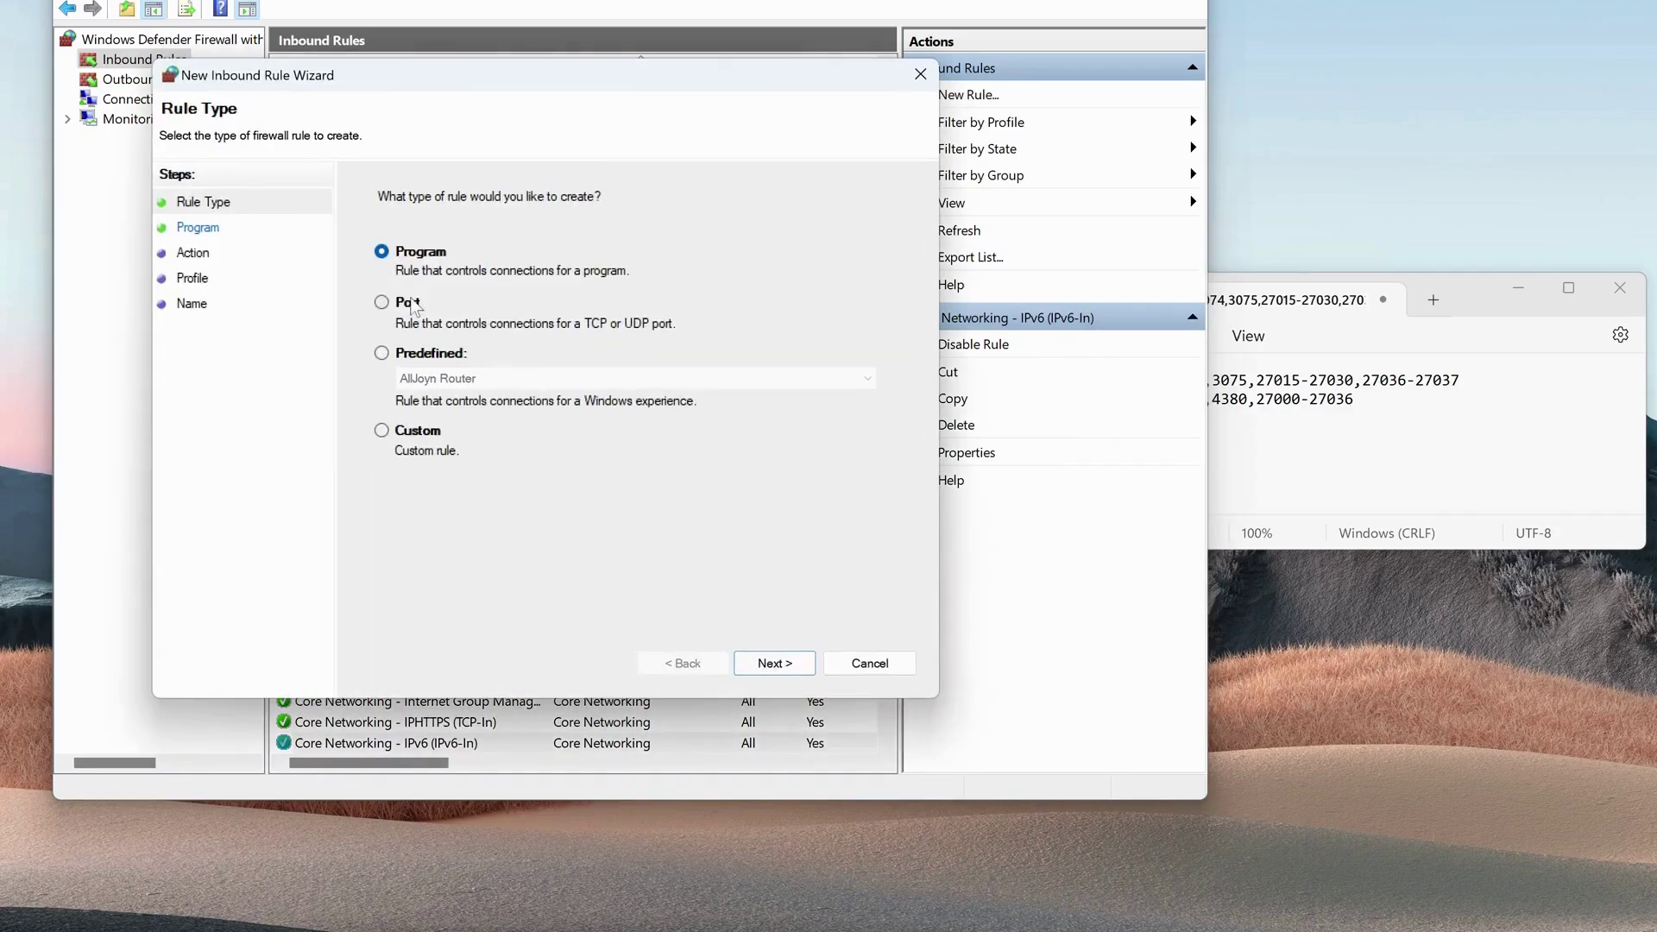
pyautogui.click(384, 303)
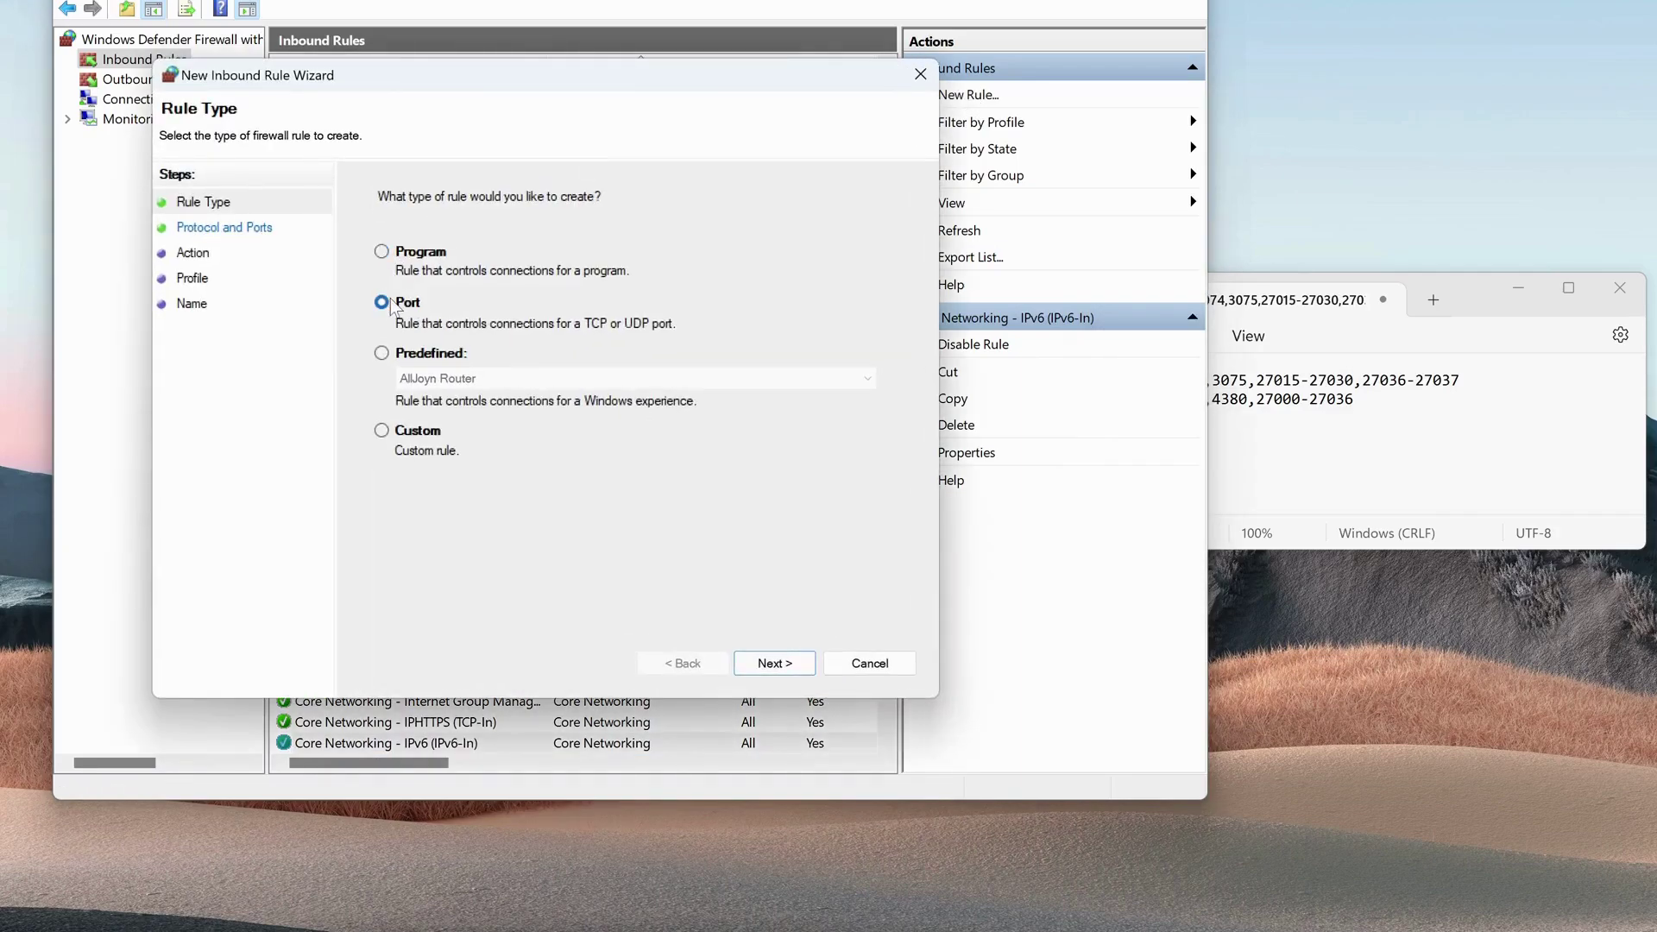
pyautogui.click(776, 664)
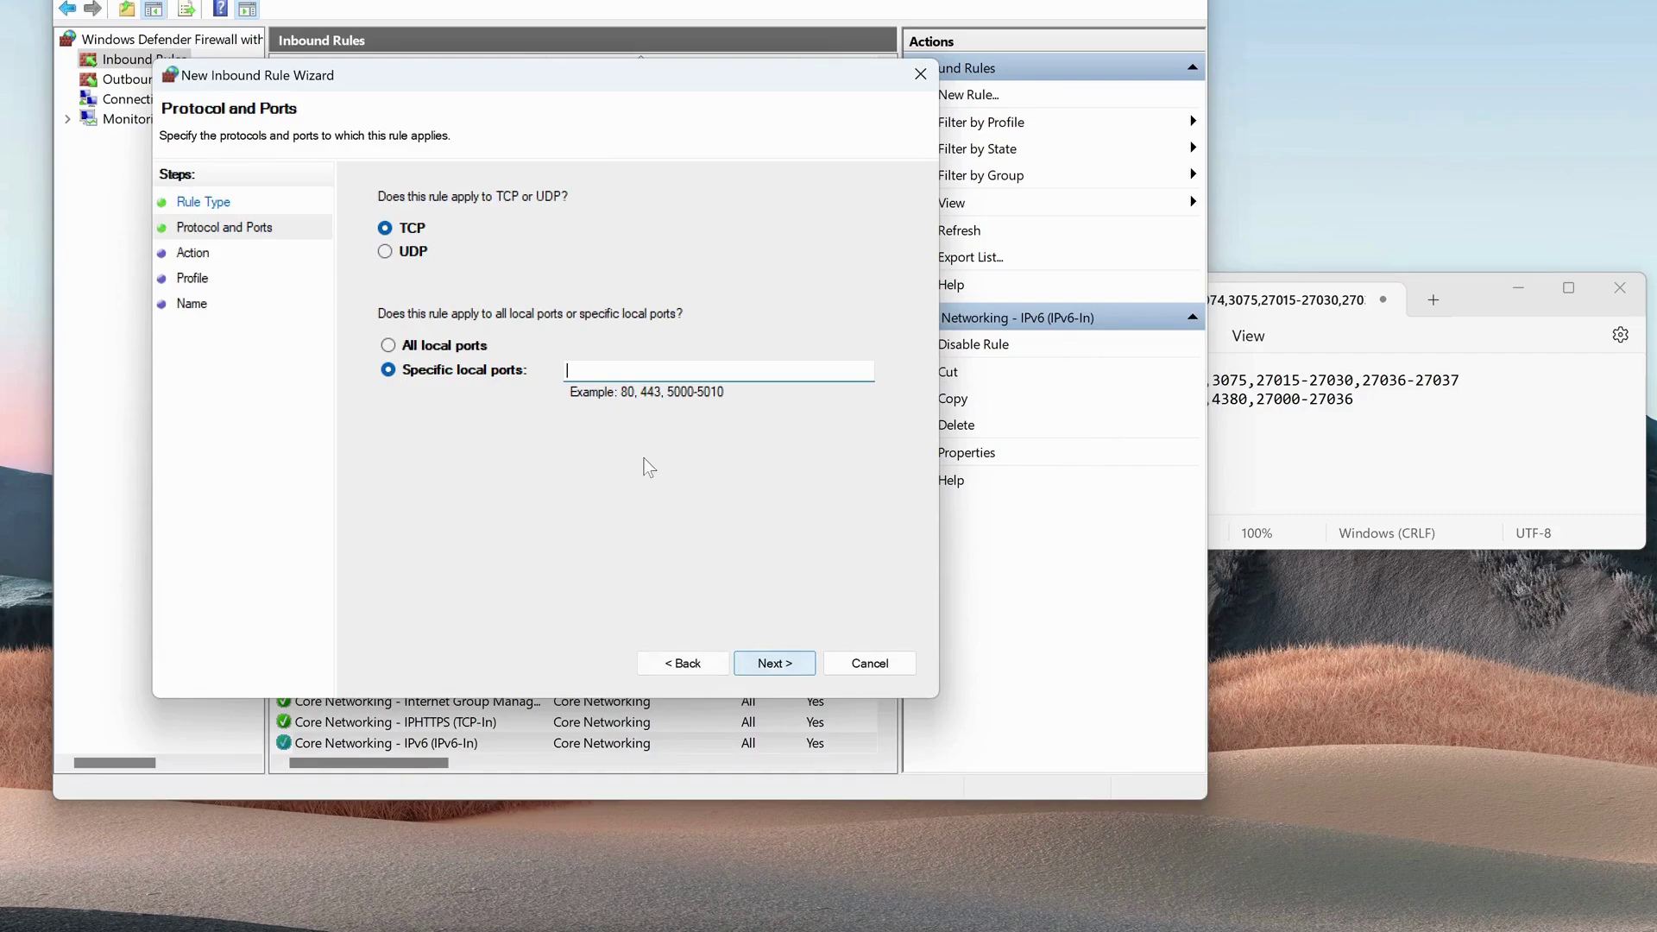
pyautogui.click(386, 255)
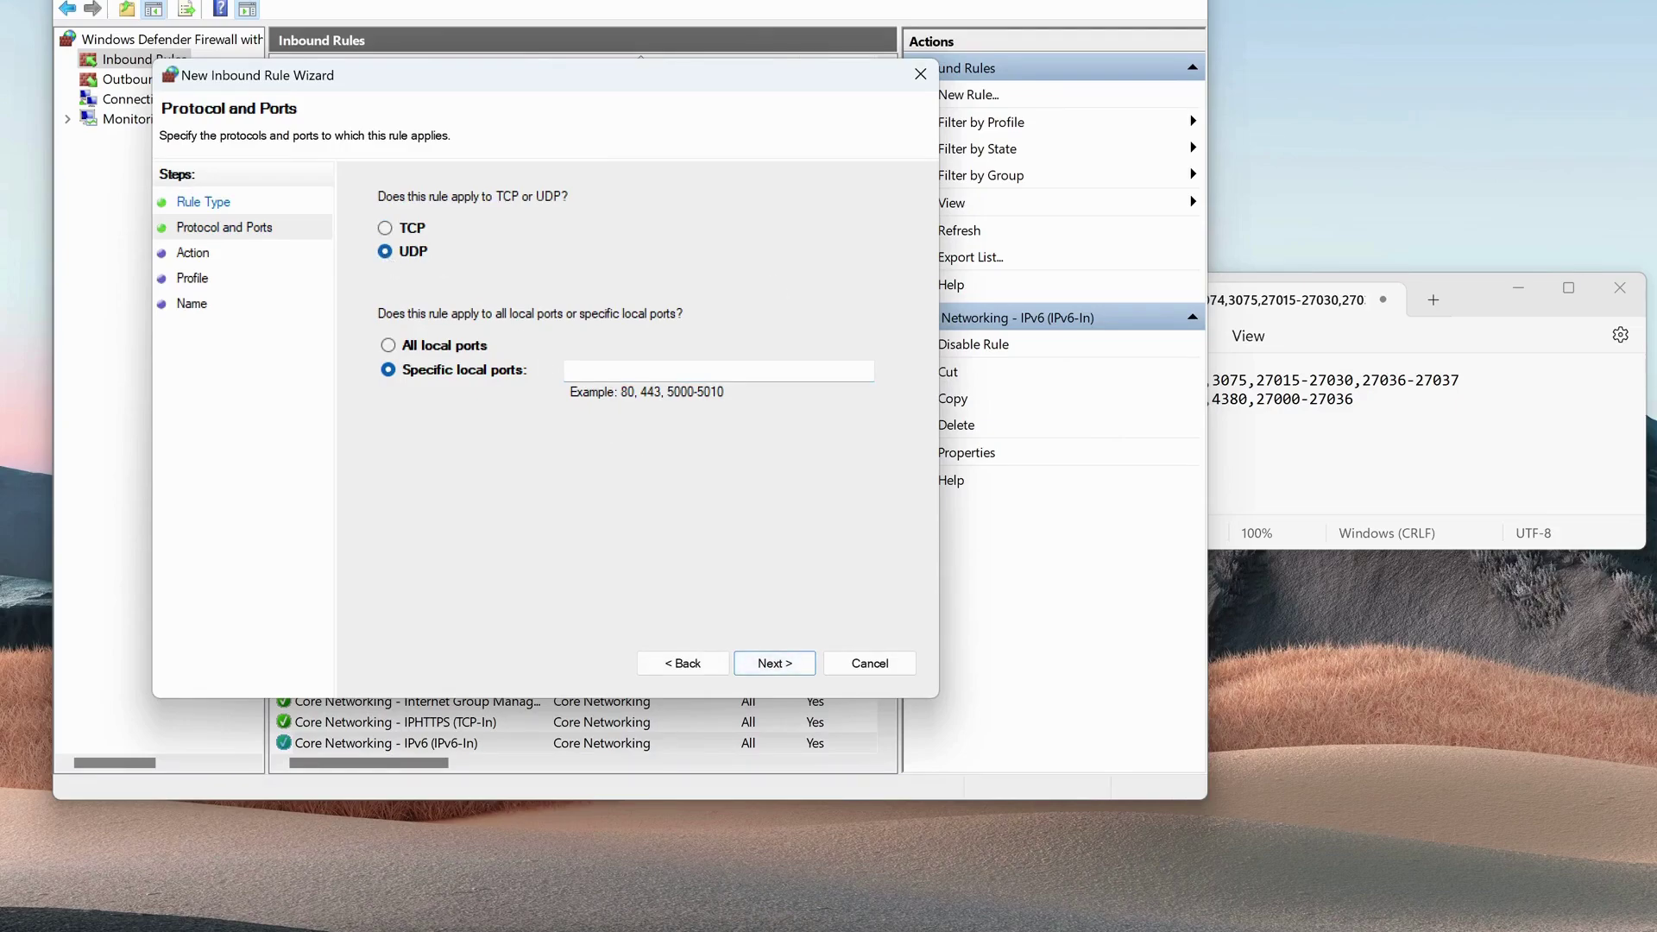
pyautogui.click(1284, 400)
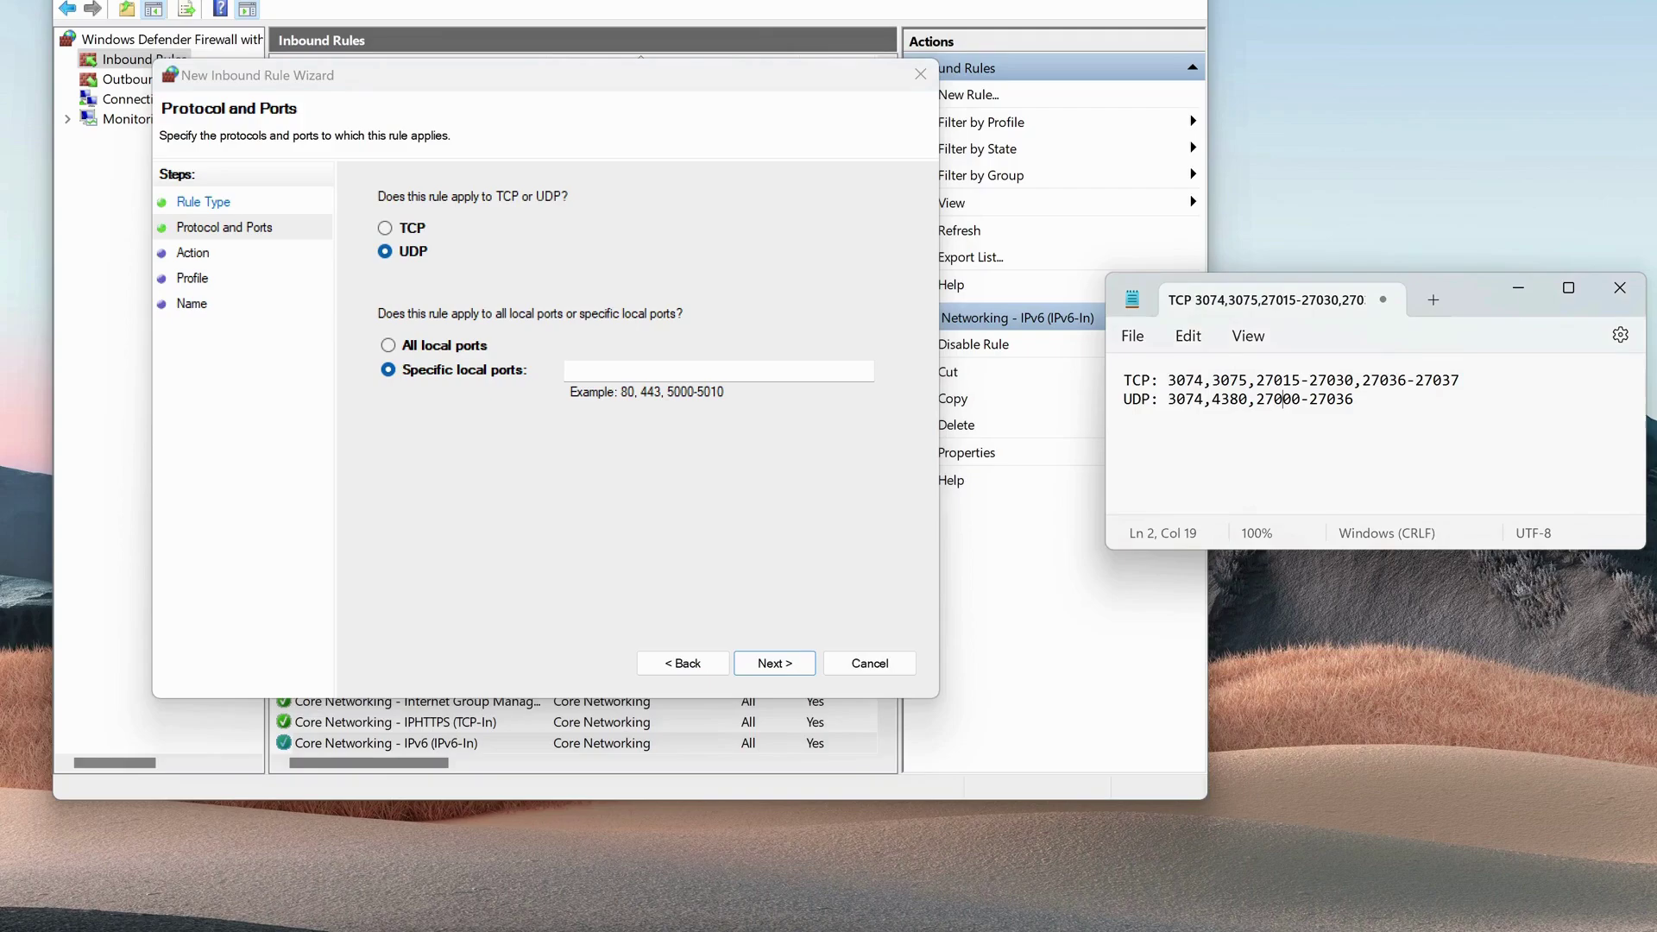
pyautogui.click(719, 371)
pyautogui.hotkey('ctrl', 'v')
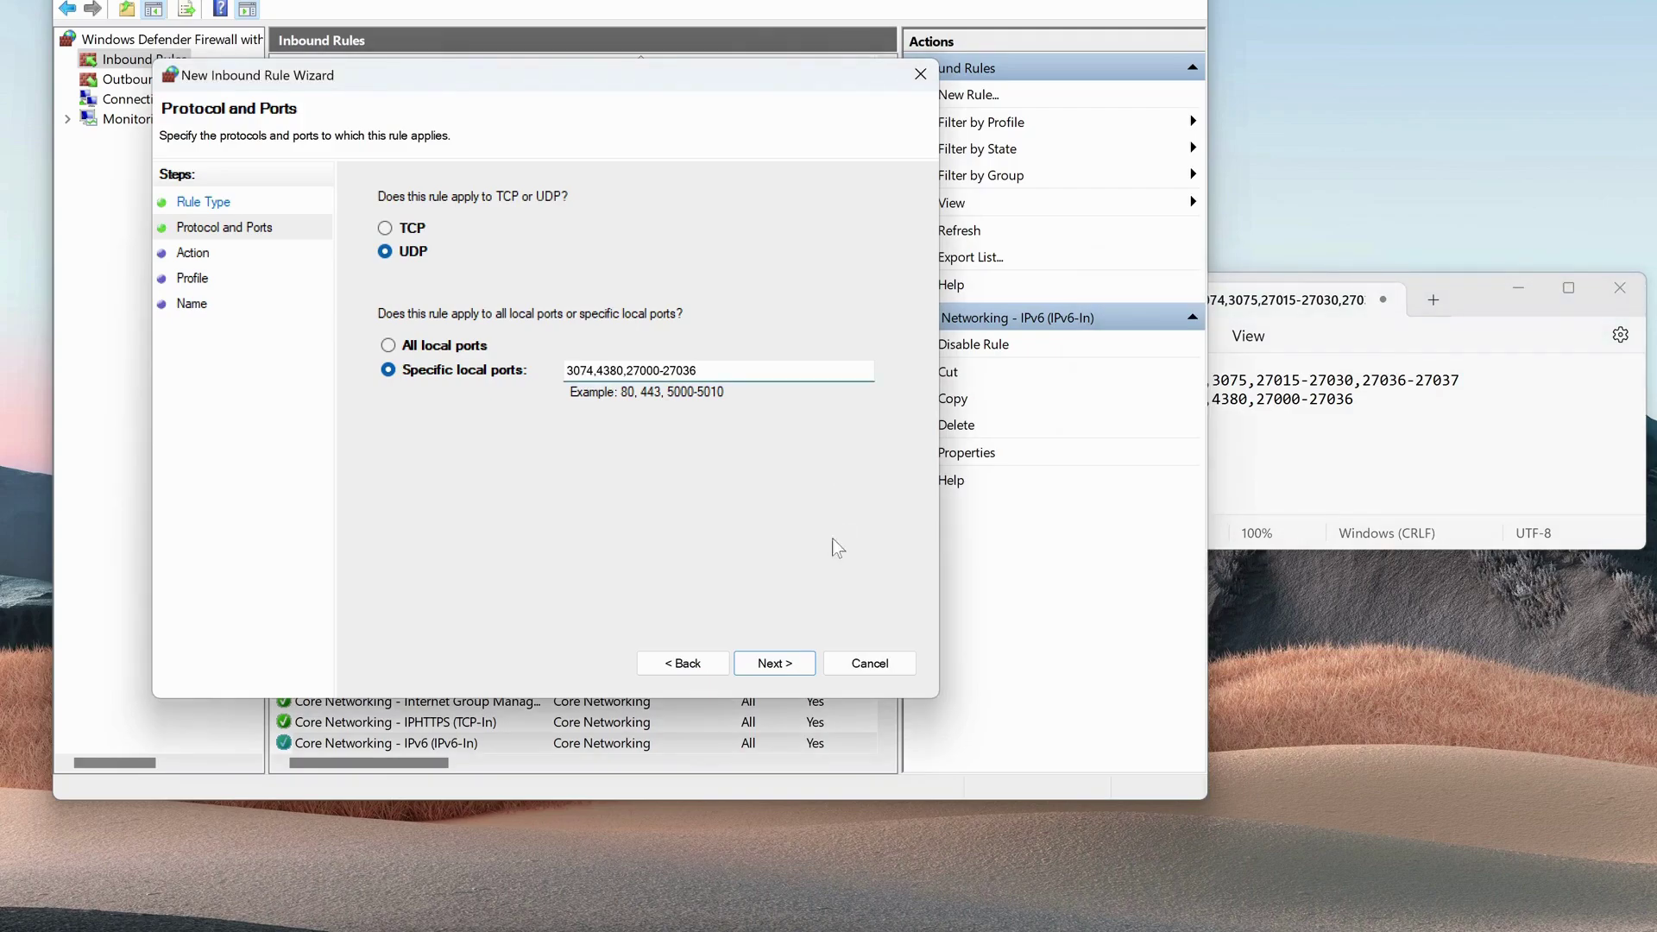
# - Keep Allow and all profiles, name the rule 'cod udp' and finish it
pyautogui.click(774, 663)
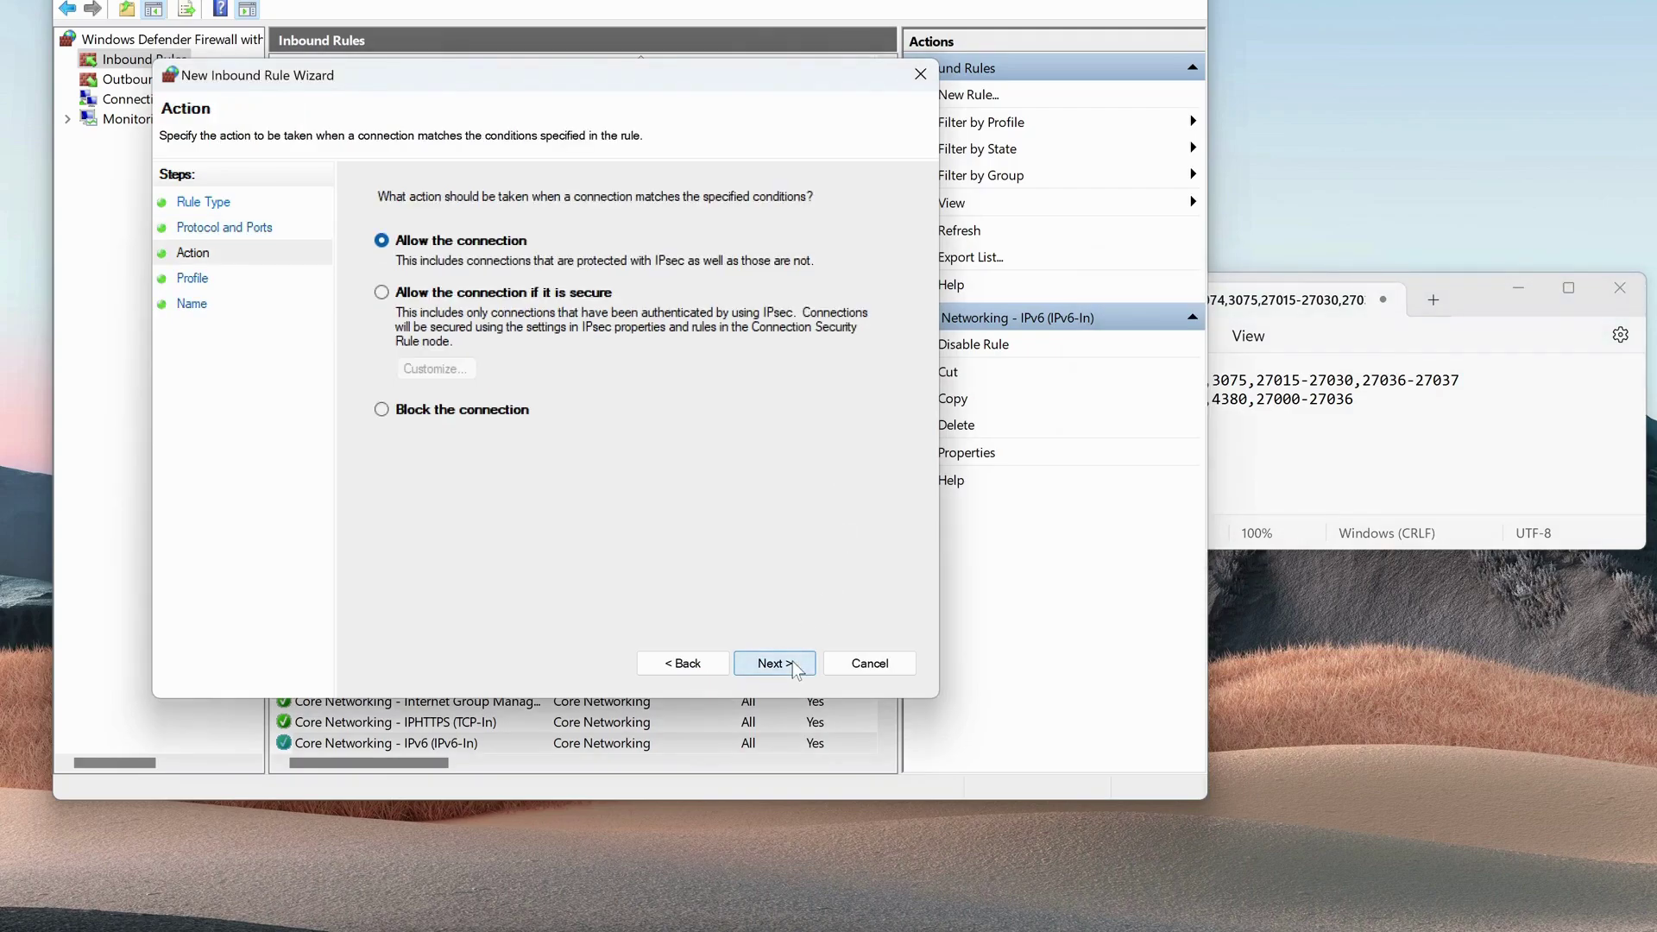
pyautogui.click(792, 661)
pyautogui.click(792, 661)
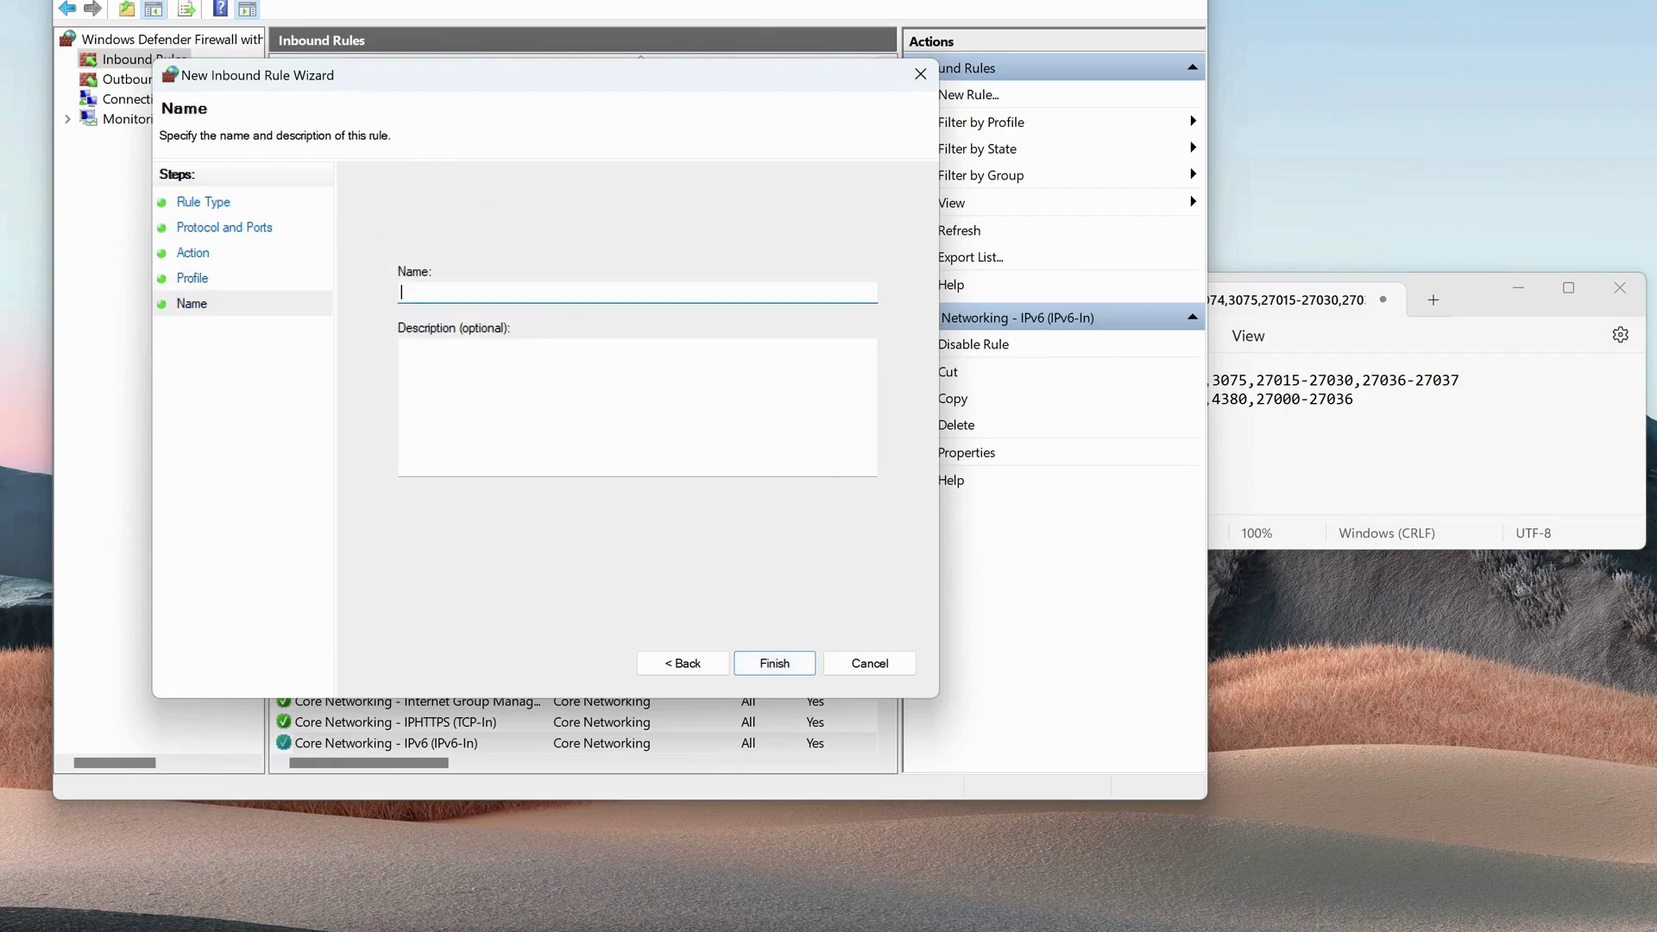
pyautogui.write('cod')
pyautogui.write(' udp')
pyautogui.click(774, 665)
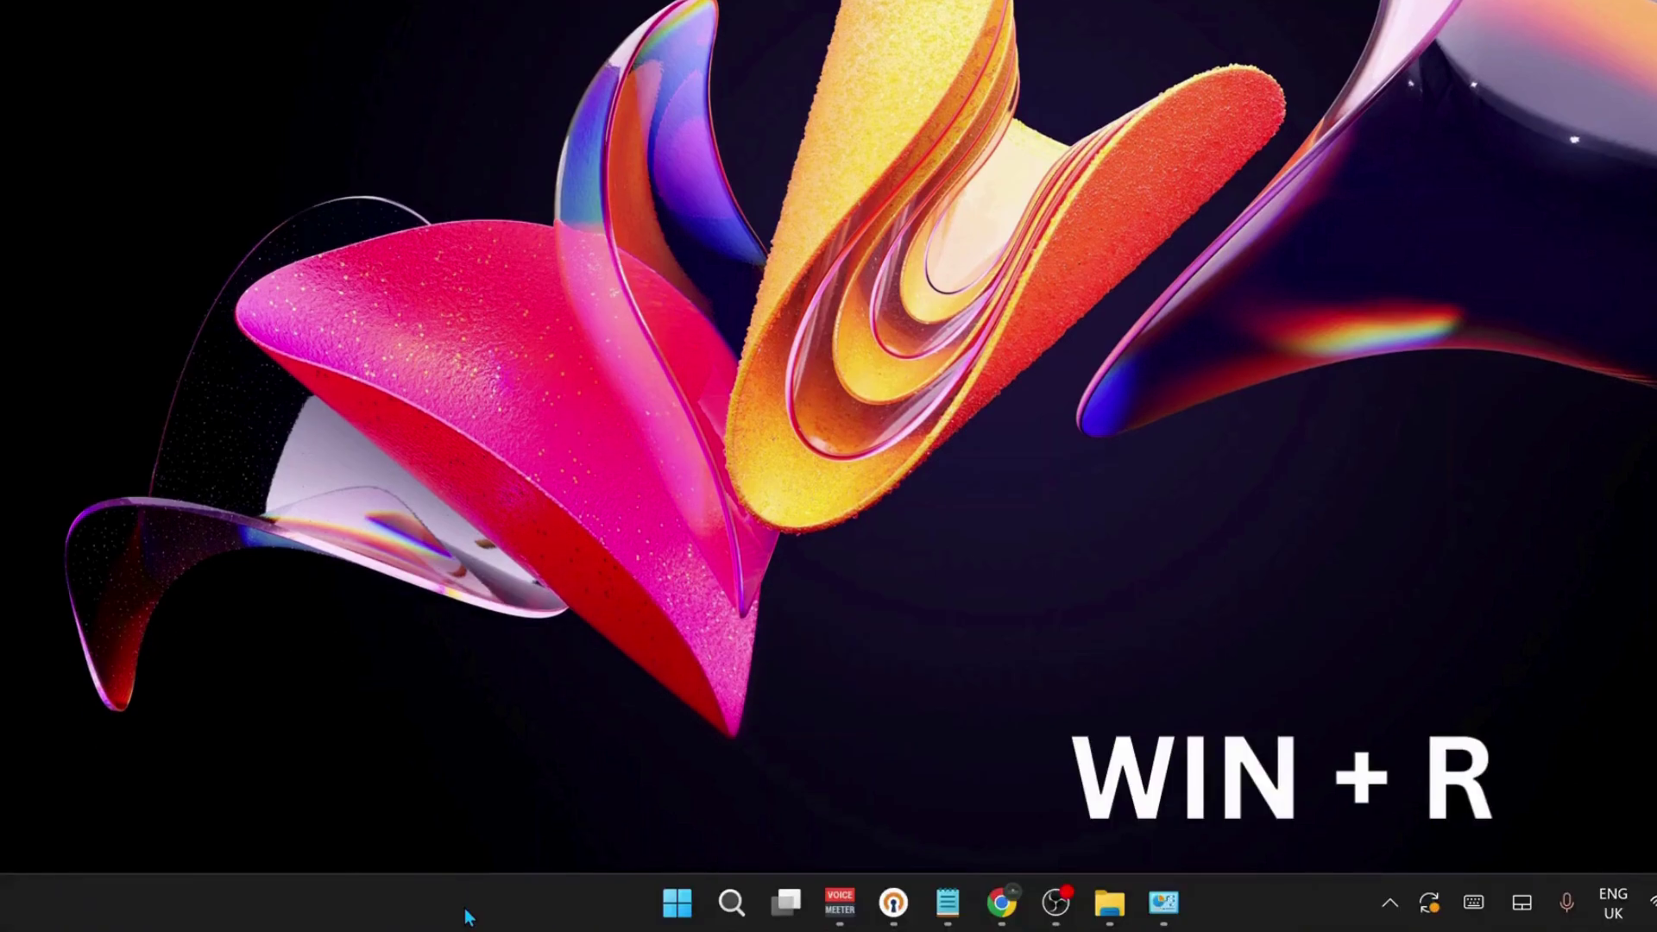
# - Run NCPA.CPL from the Run box to open Network Connections
pyautogui.press('super+r')
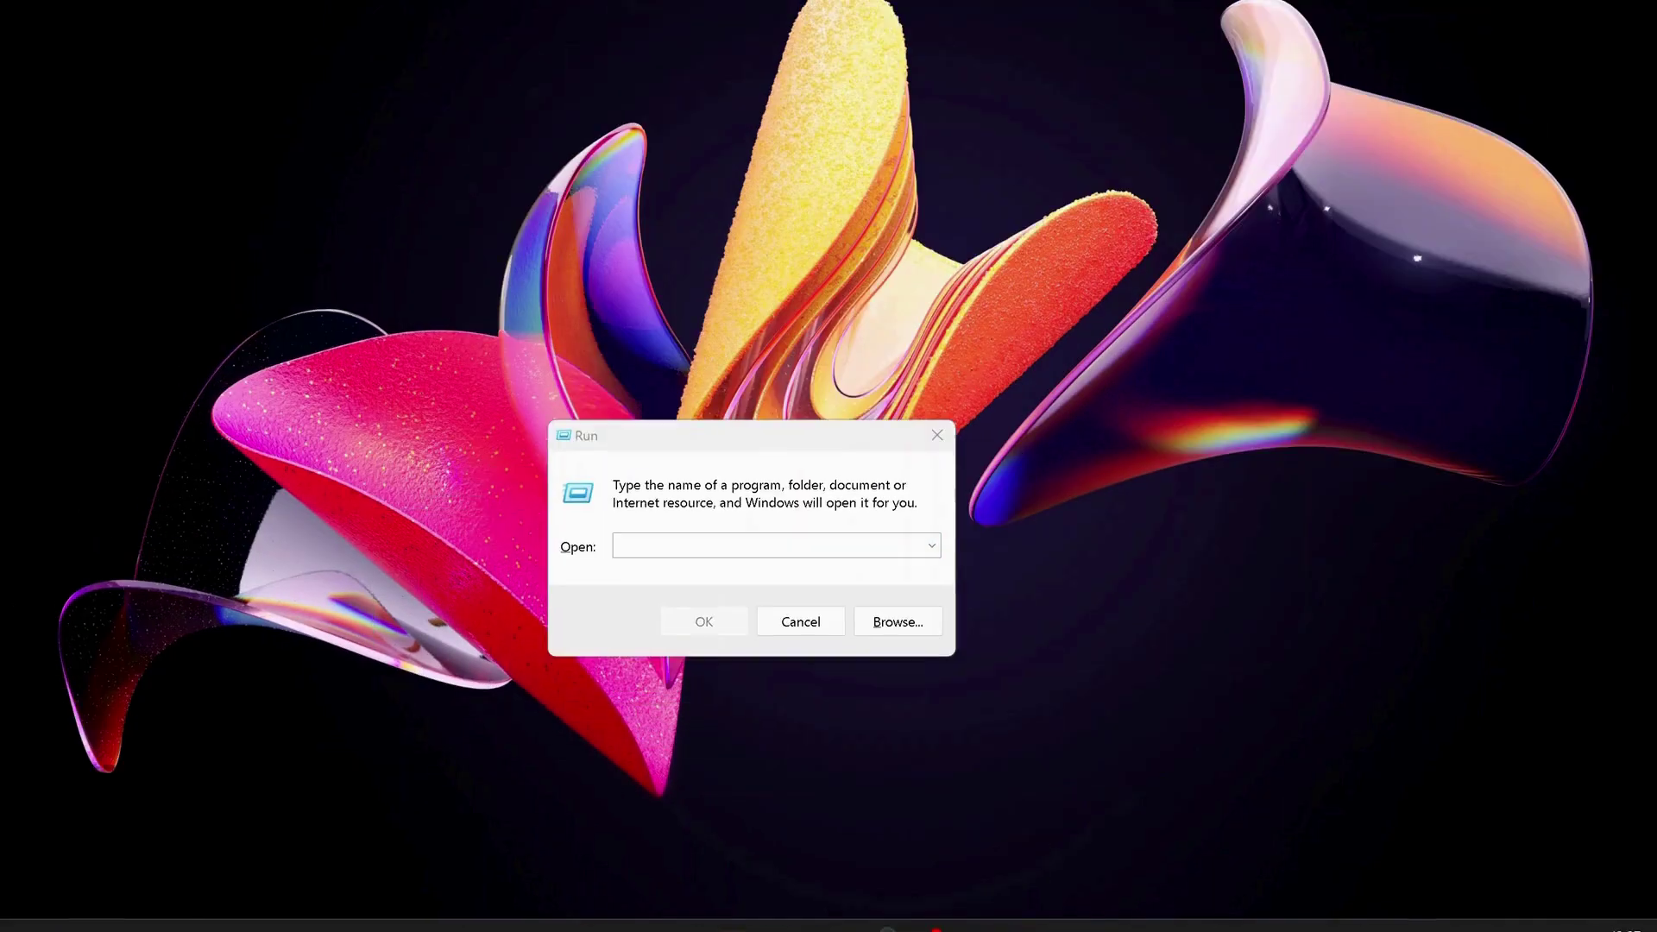
pyautogui.click(765, 542)
pyautogui.write('N')
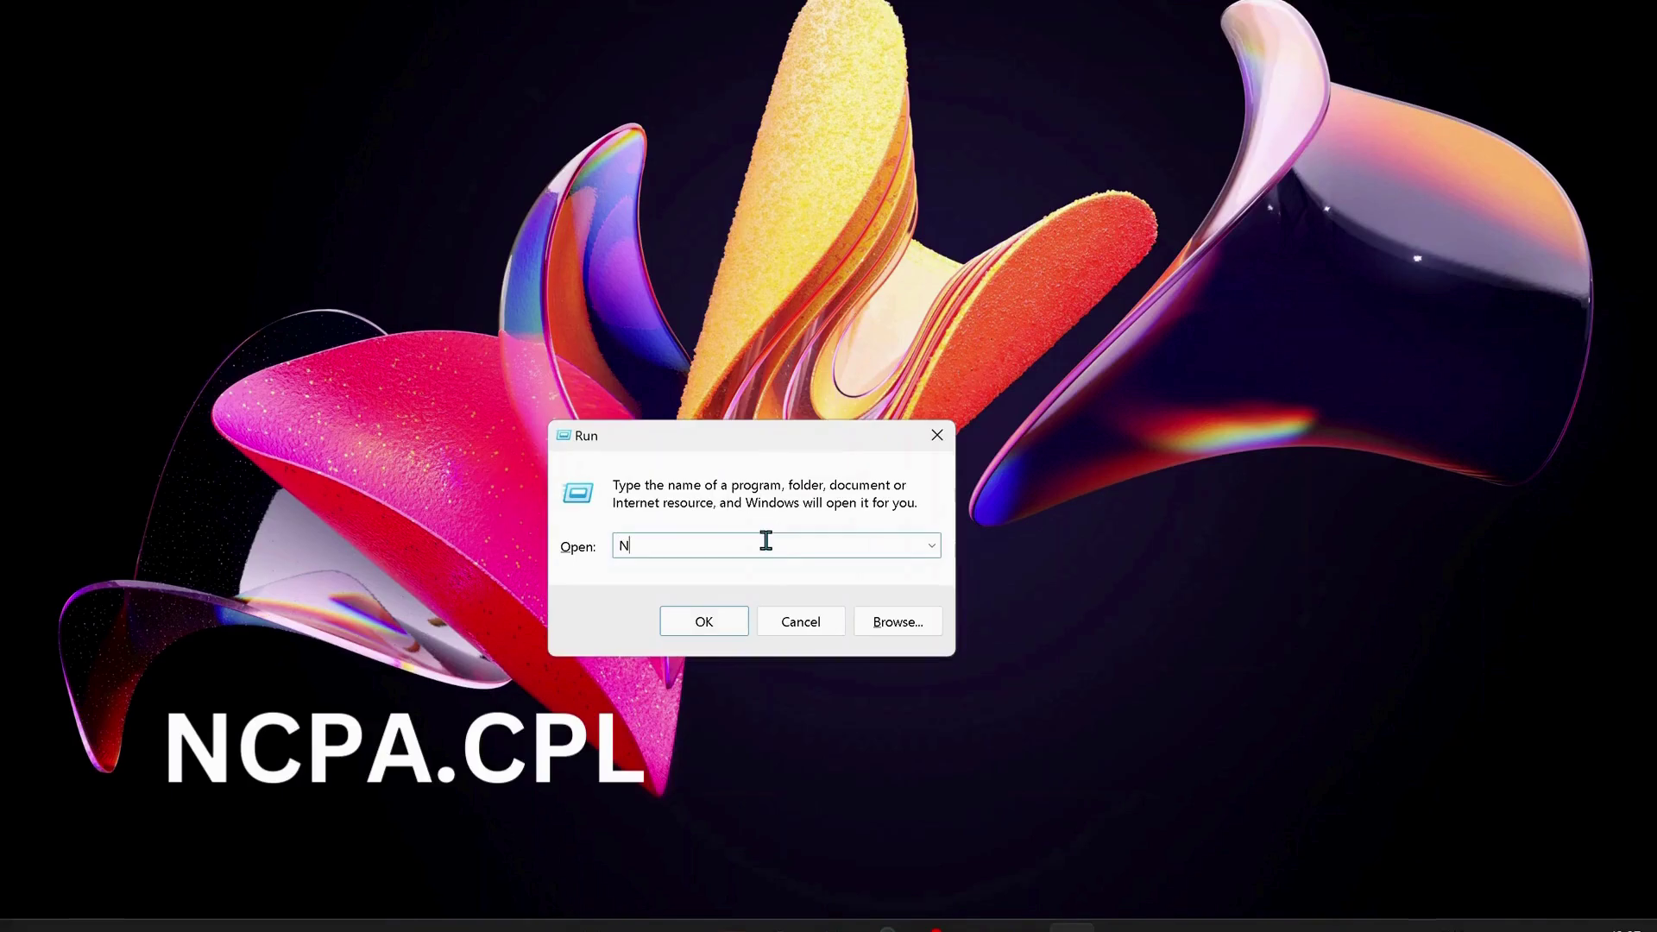
pyautogui.write('CPA.CPL')
pyautogui.click(699, 624)
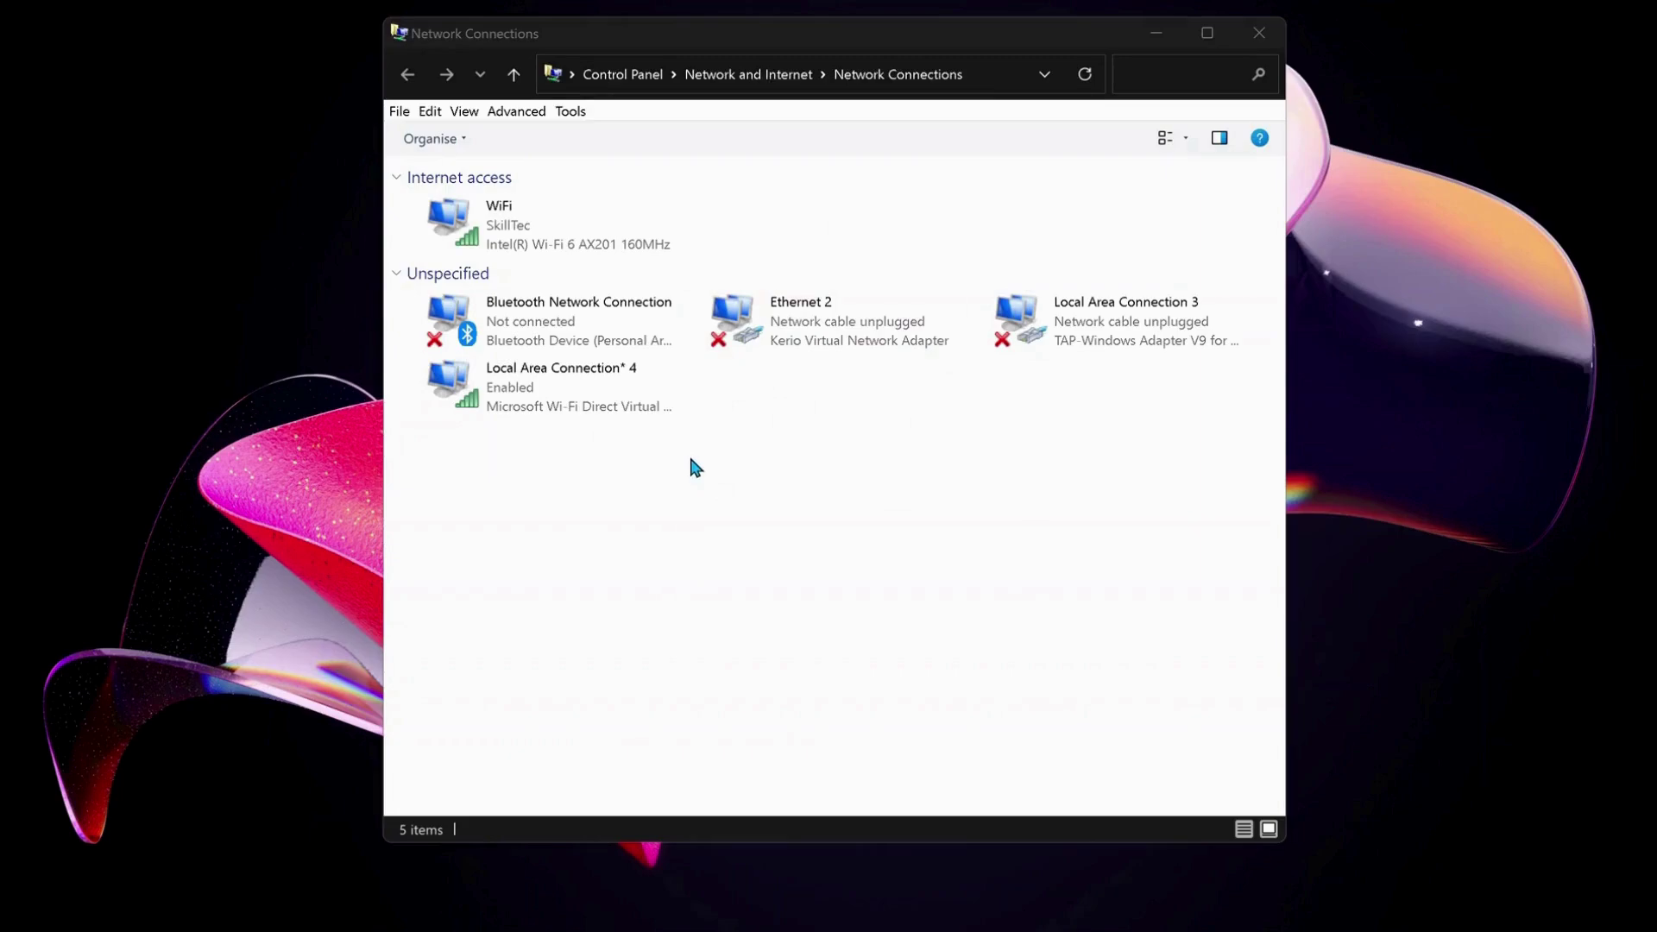
# - Open the WiFi adapter's Internet Protocol Version 4 (TCP/IPv4) properties
pyautogui.click(543, 240)
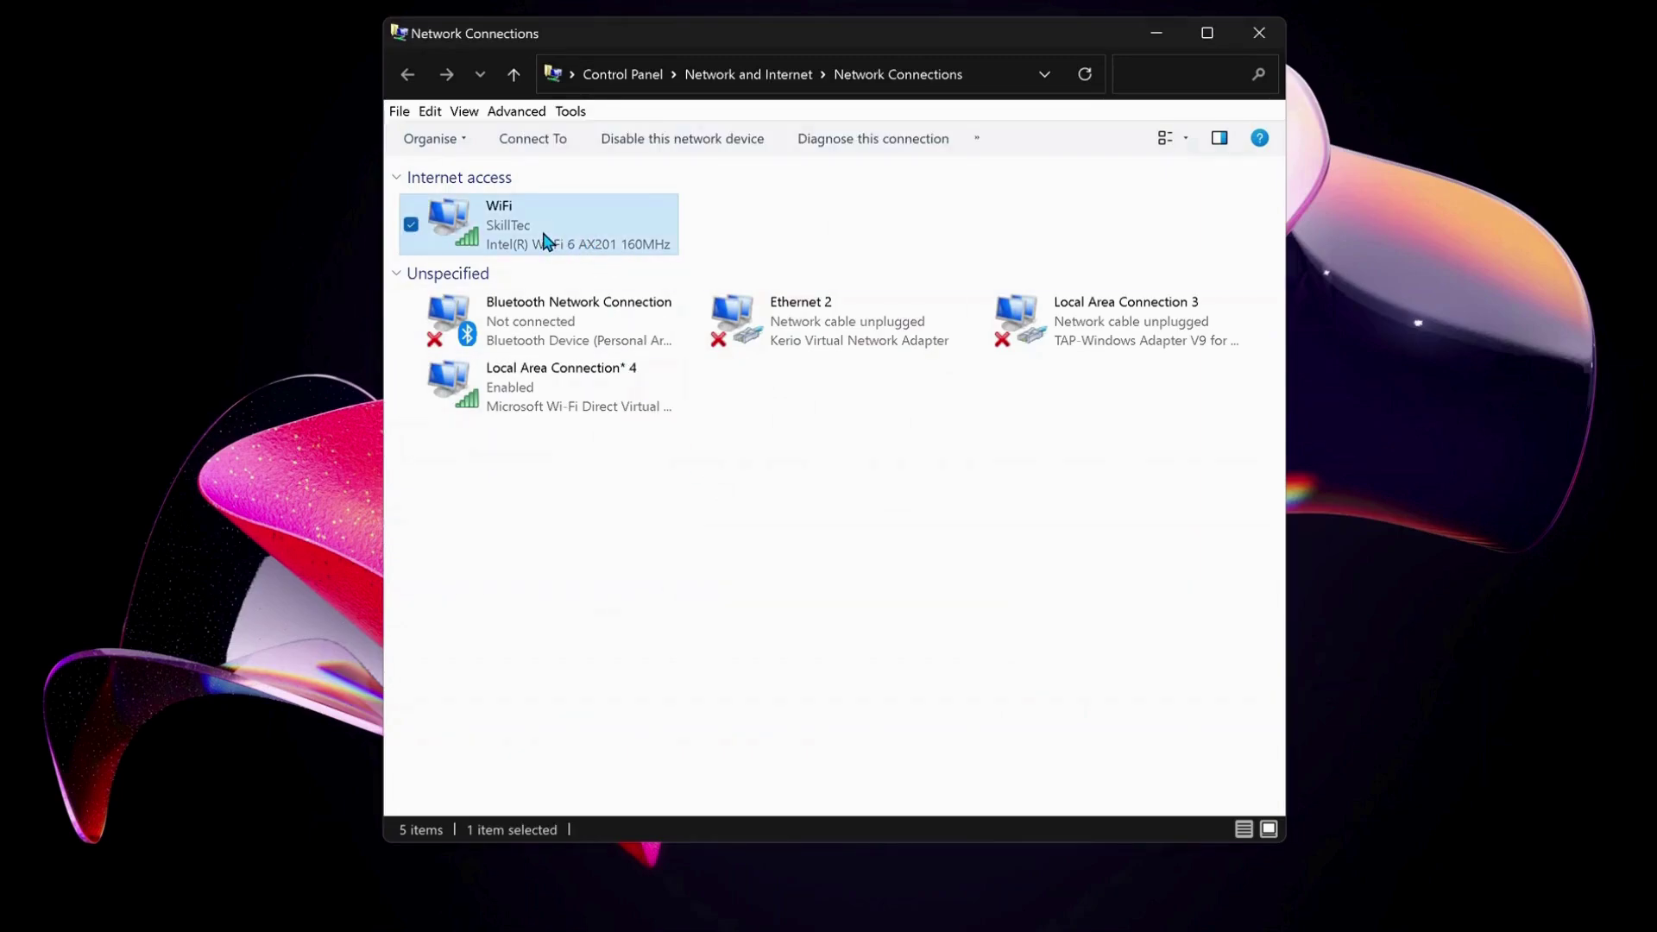
pyautogui.rightClick(550, 244)
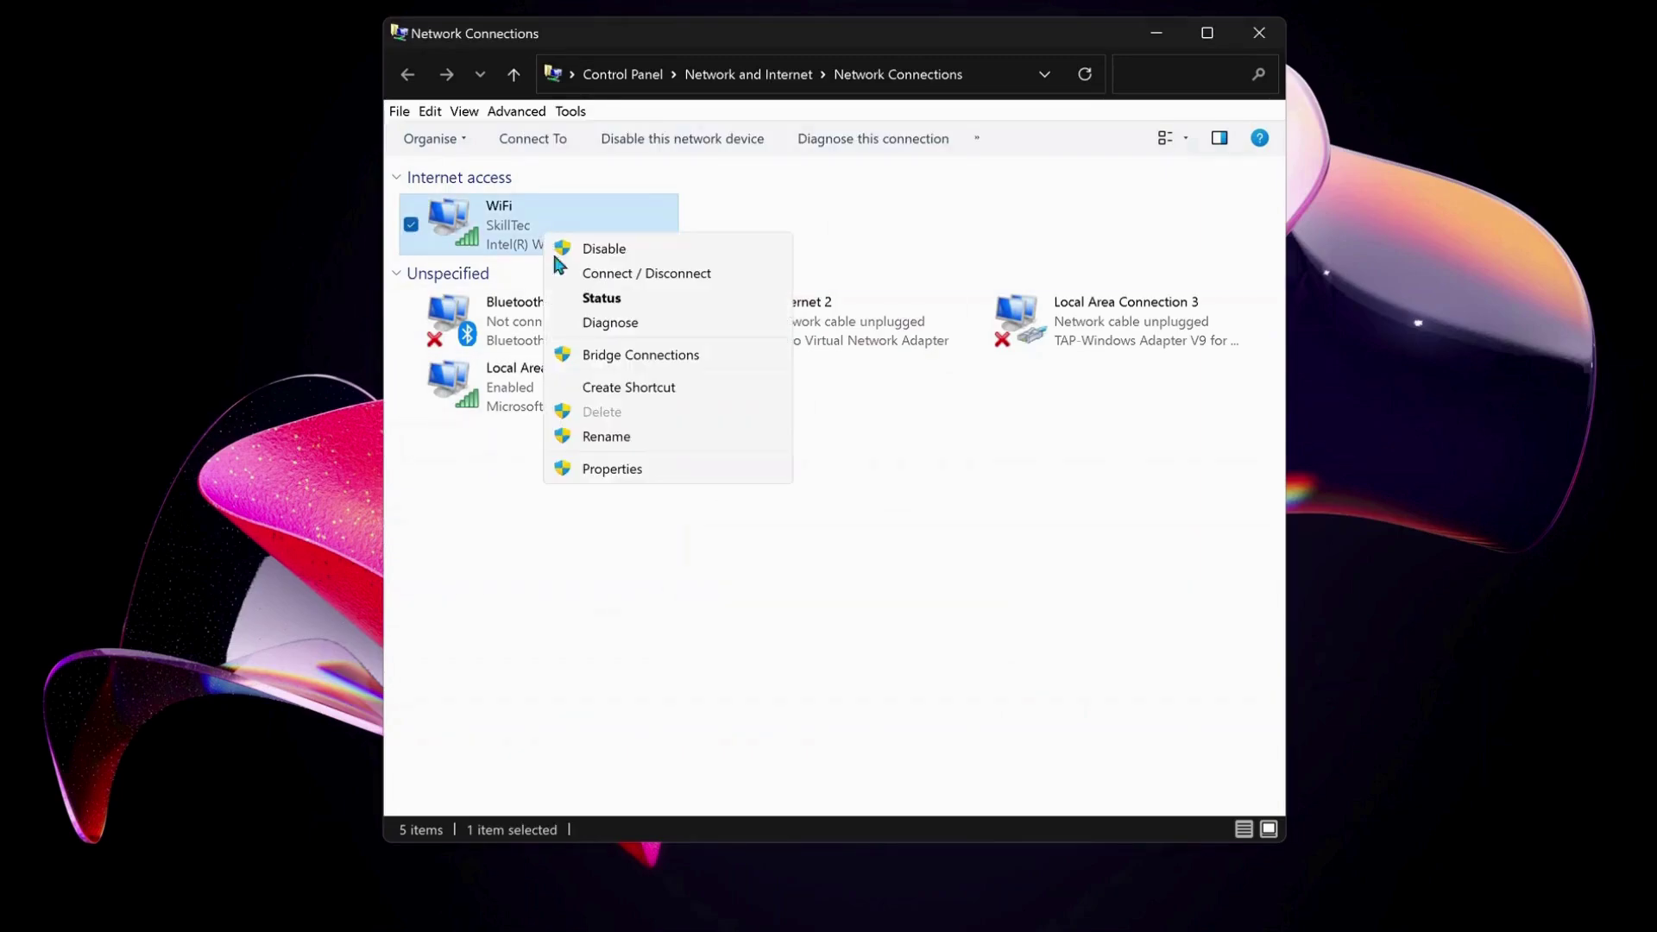
pyautogui.click(618, 474)
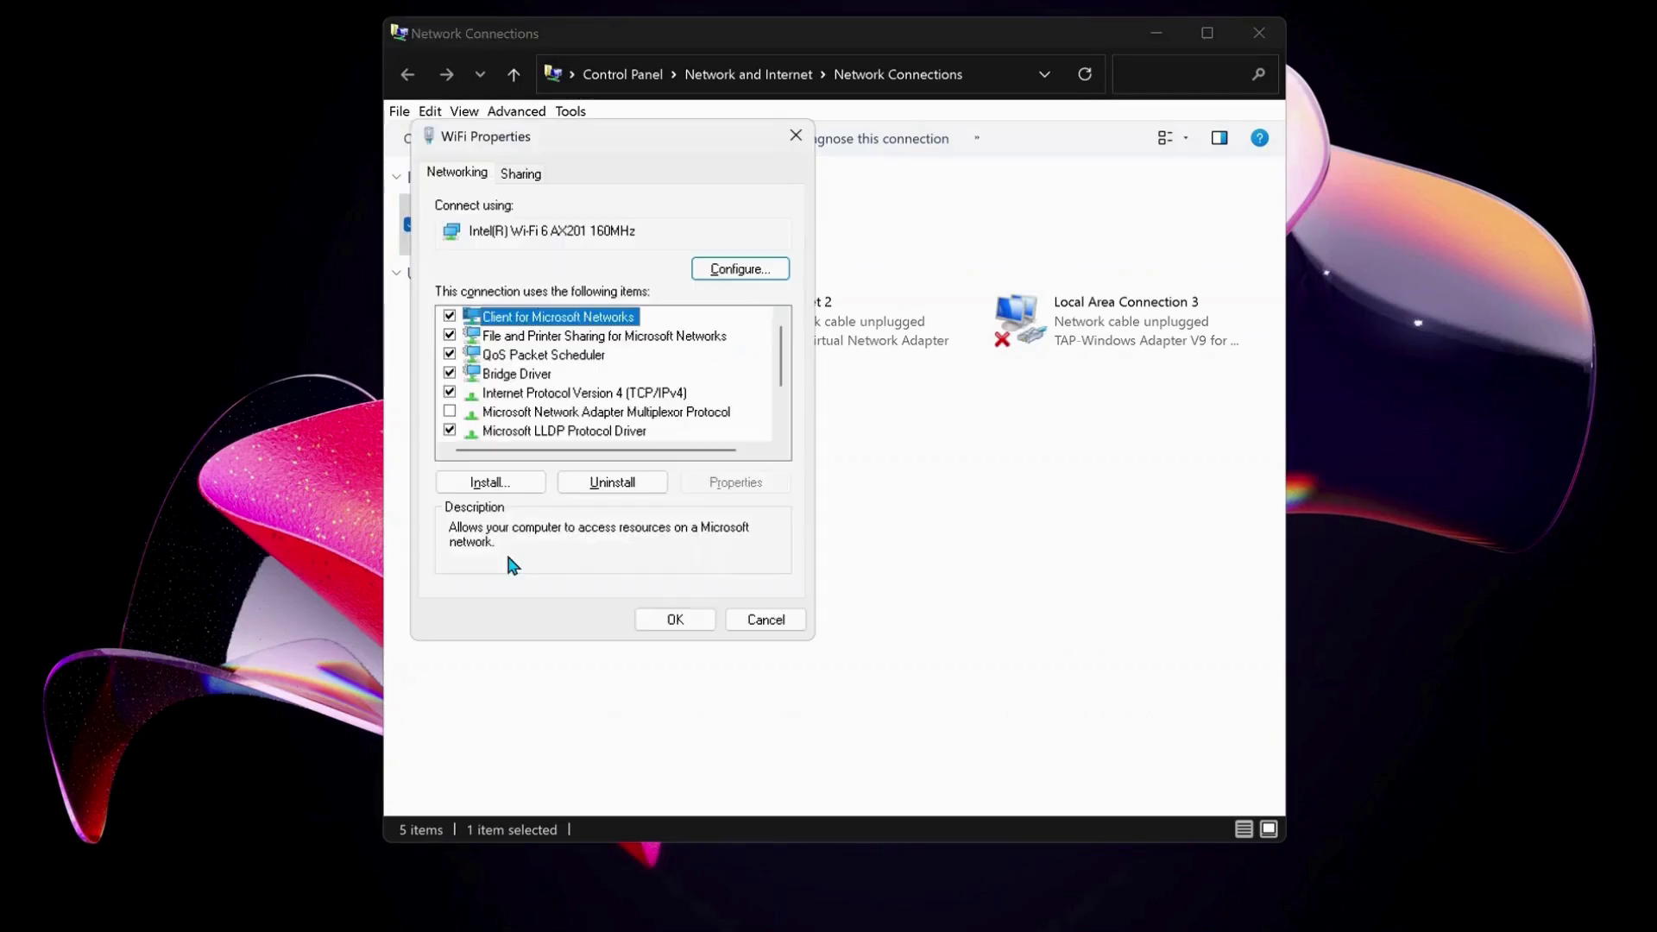
pyautogui.click(555, 395)
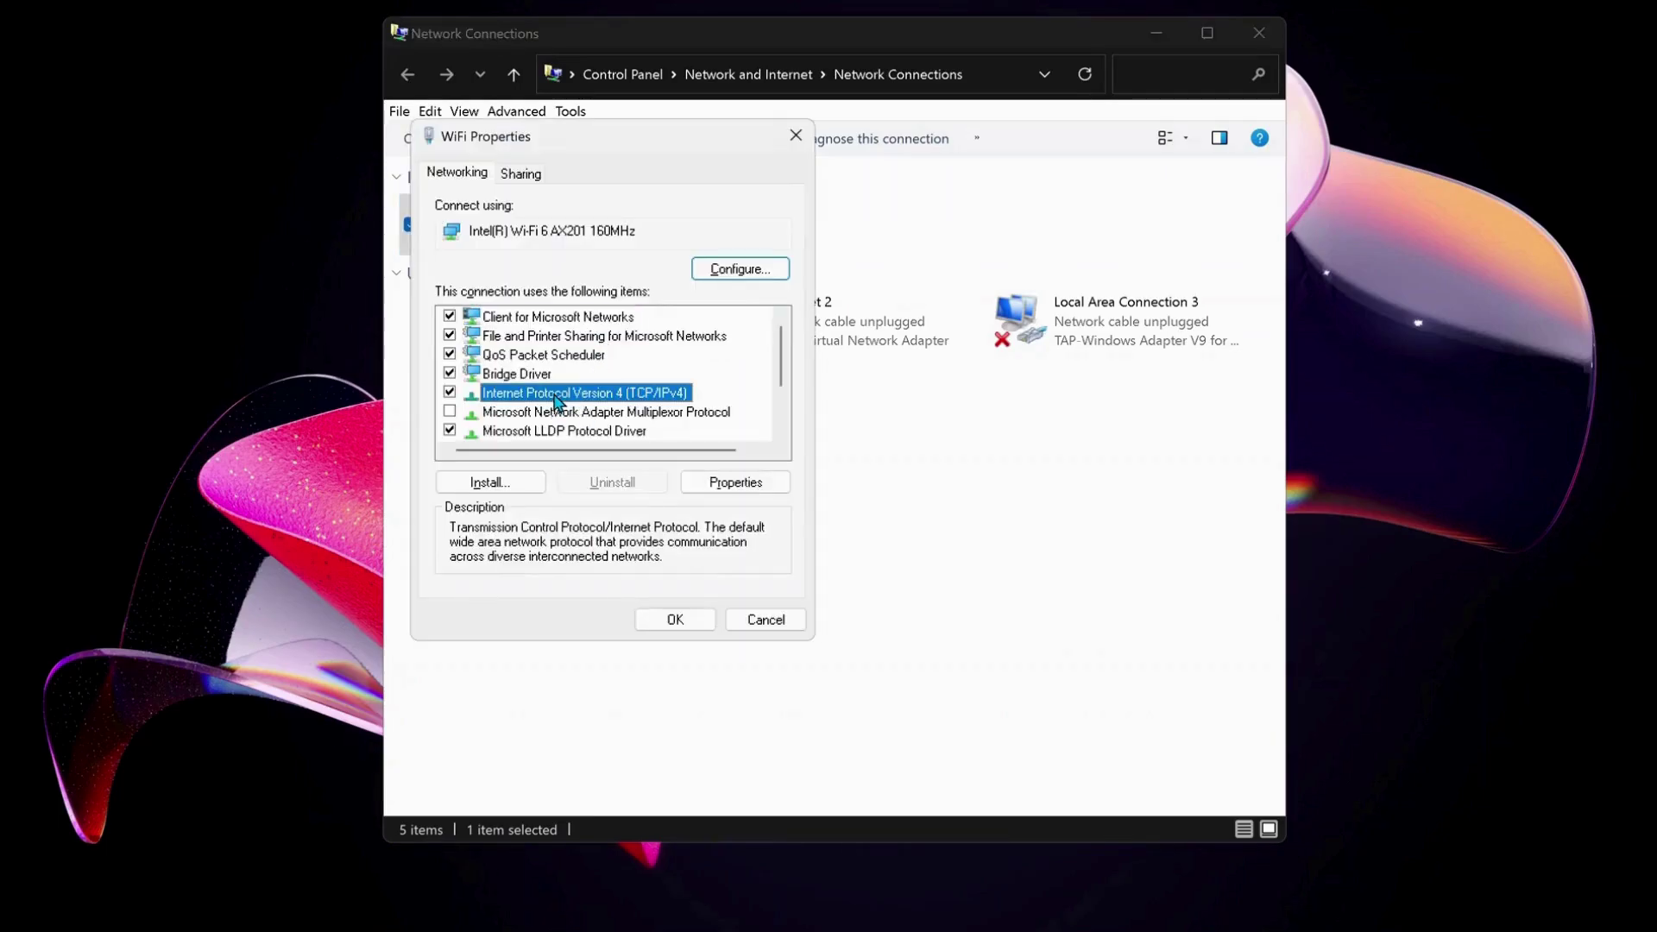
pyautogui.click(738, 483)
# - Enter manual IPv4 DNS servers 8.8.8.8 preferred and 8.8.4.4 alternative for the WiFi adapter
pyautogui.click(502, 559)
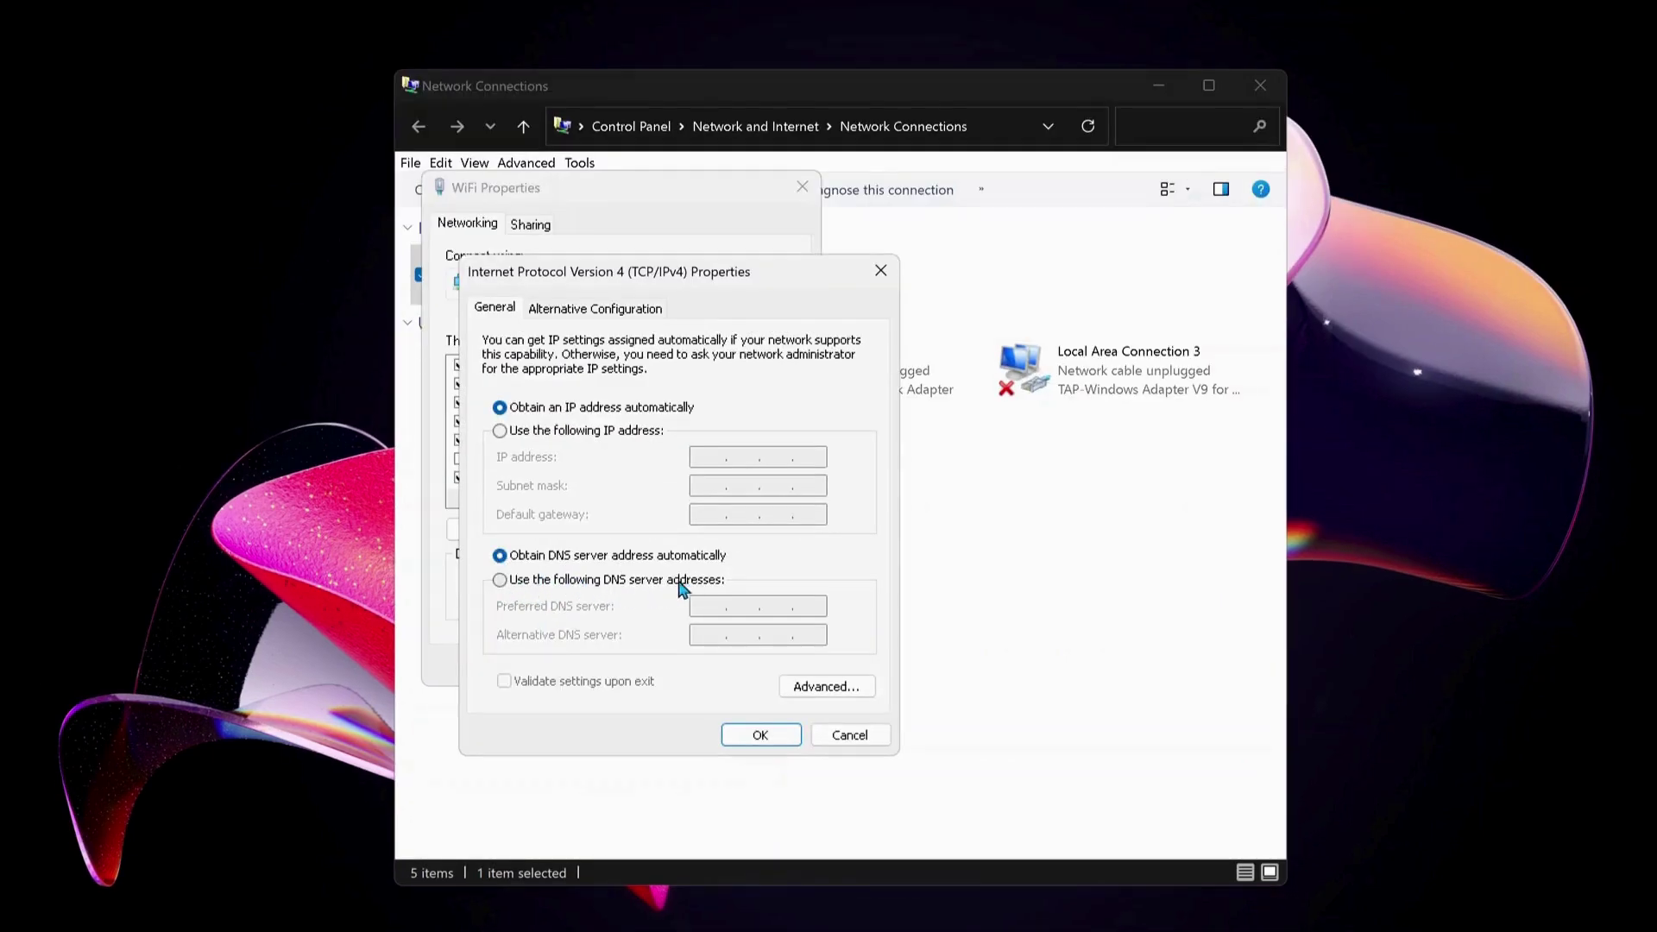
pyautogui.click(500, 581)
pyautogui.click(693, 607)
pyautogui.write('8.8.8.8')
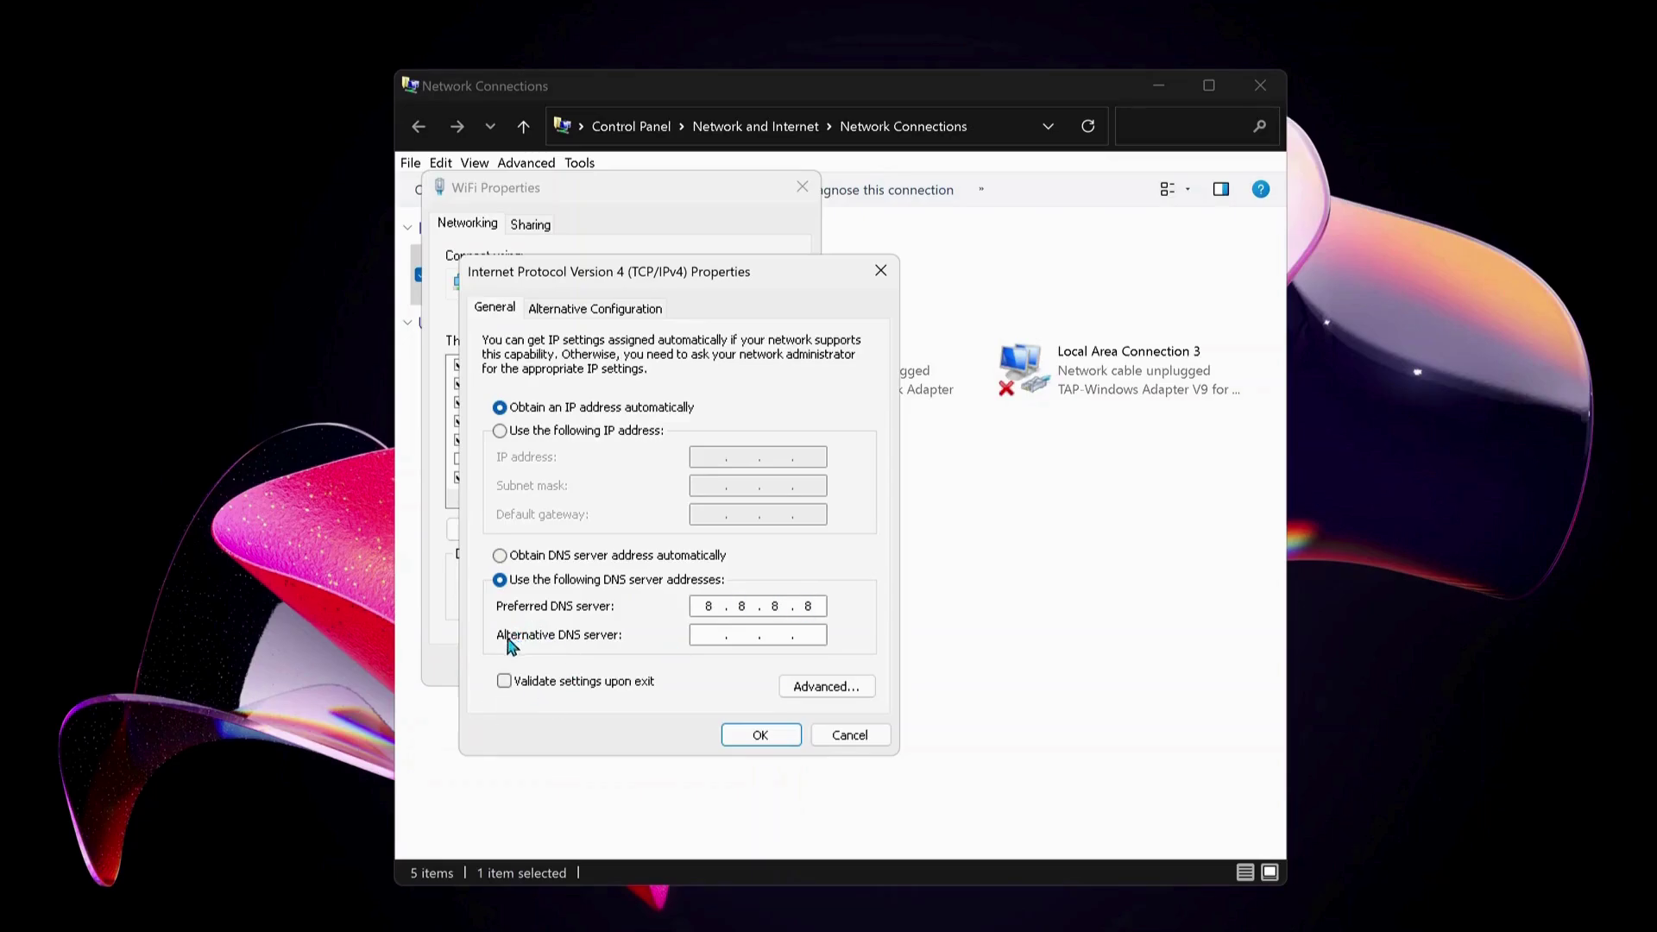
pyautogui.click(707, 636)
pyautogui.write('8.8.4.4')
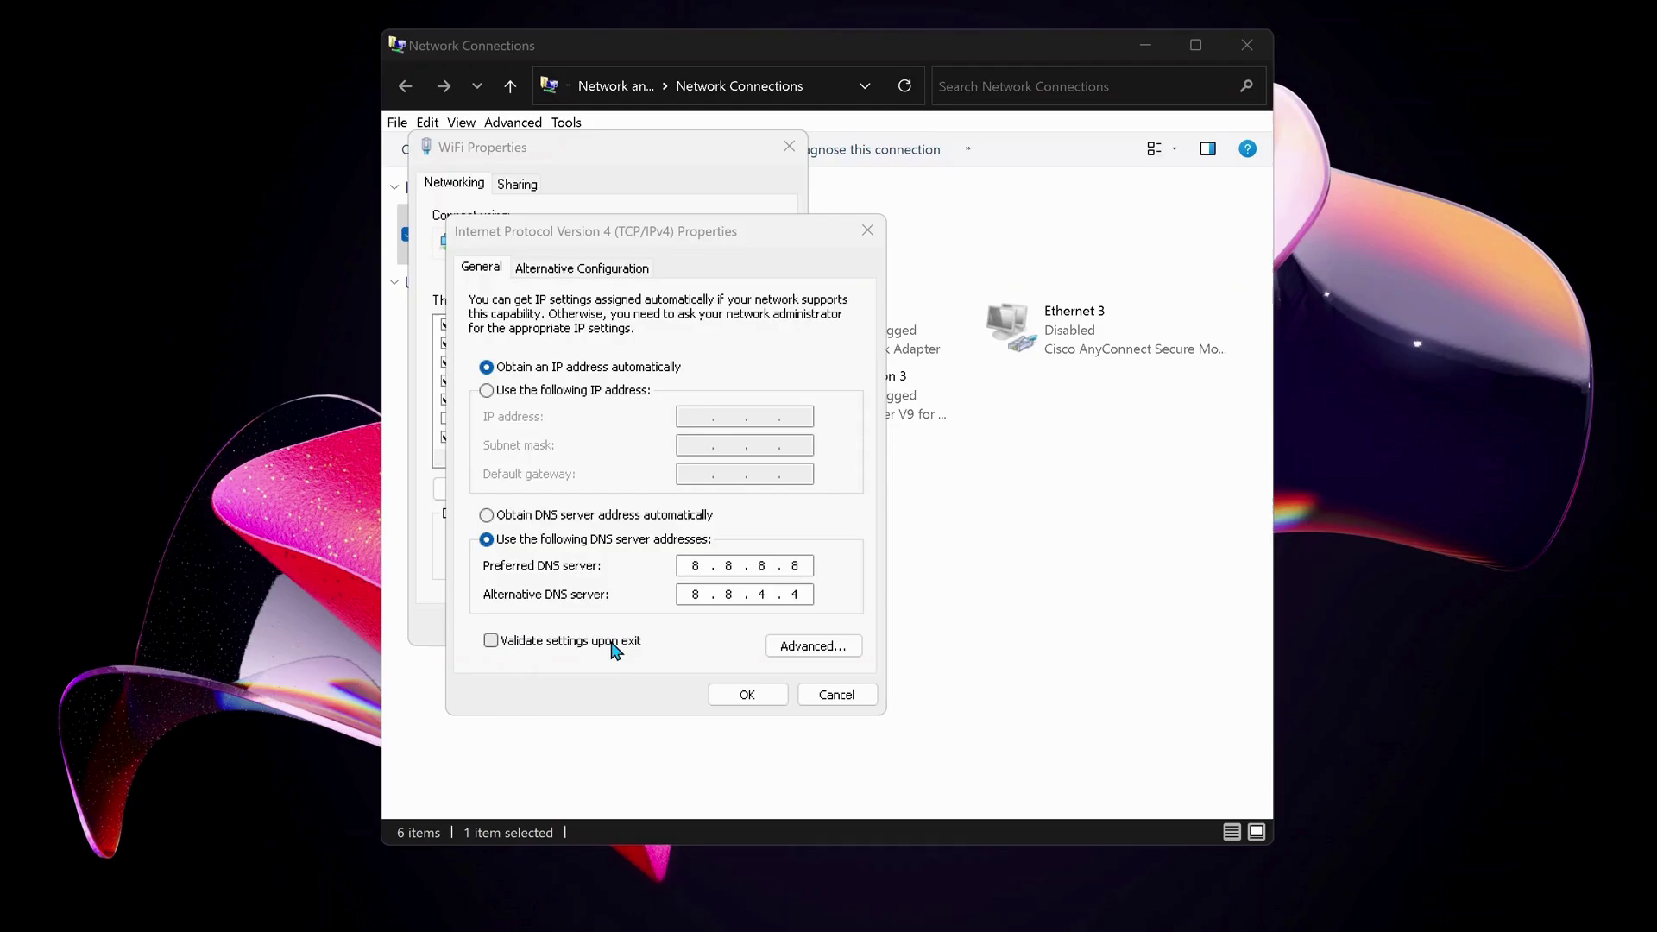
pyautogui.click(492, 642)
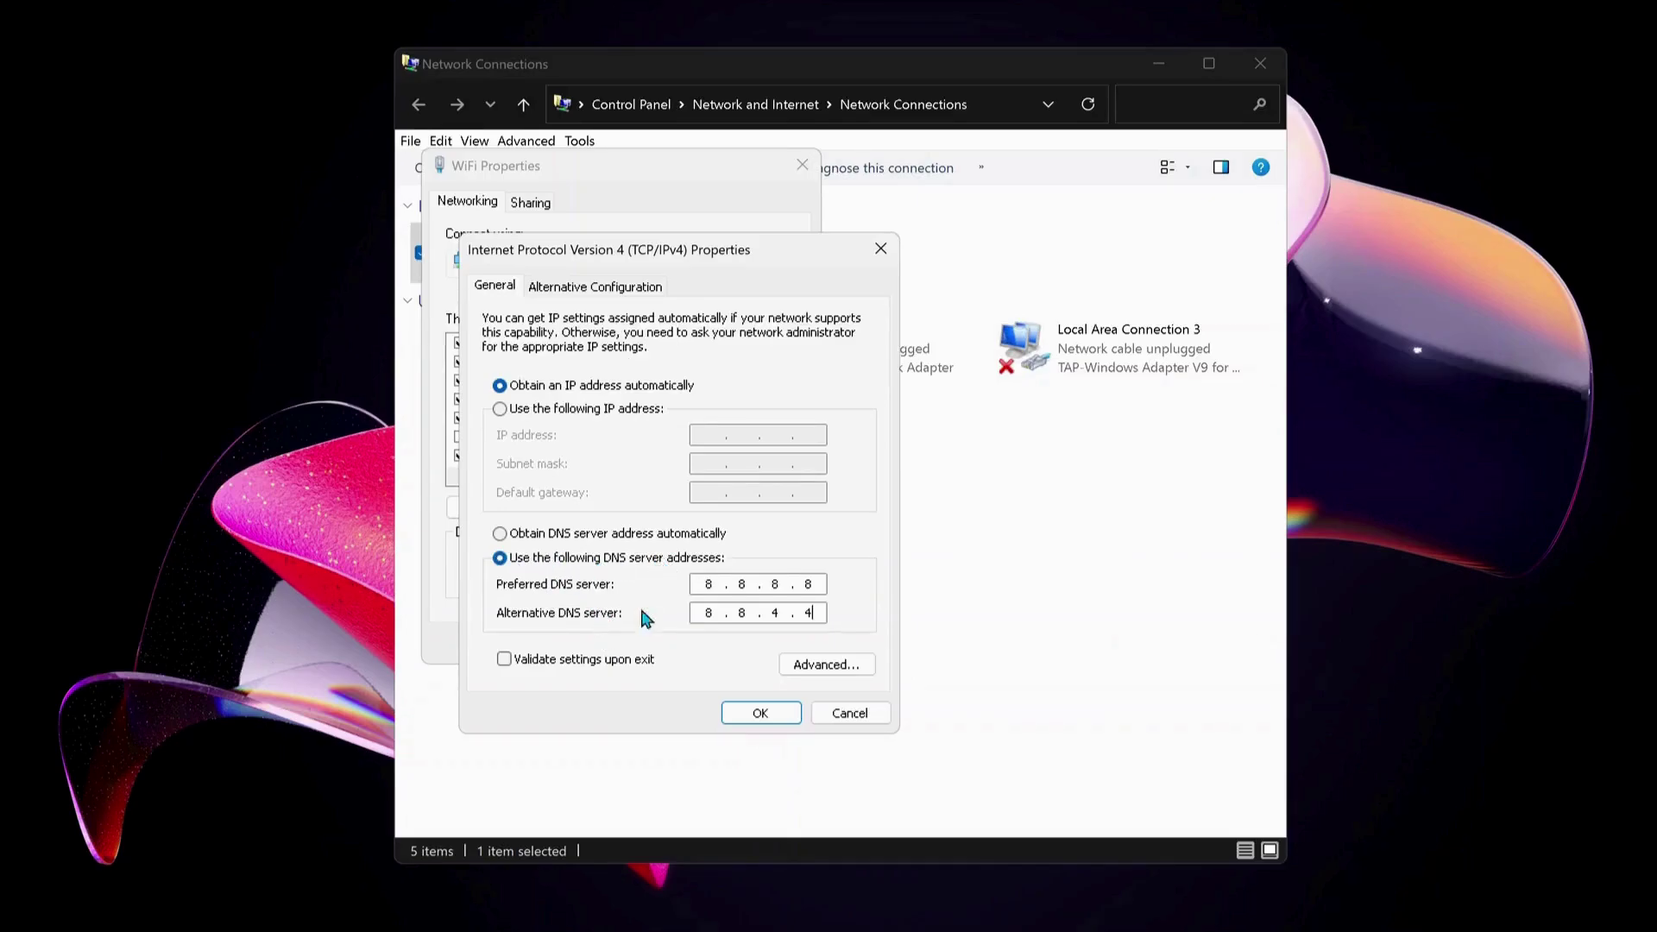
# - Revert the WiFi adapter's IPv4 DNS to automatic, clearing the manual addresses
pyautogui.click(497, 534)
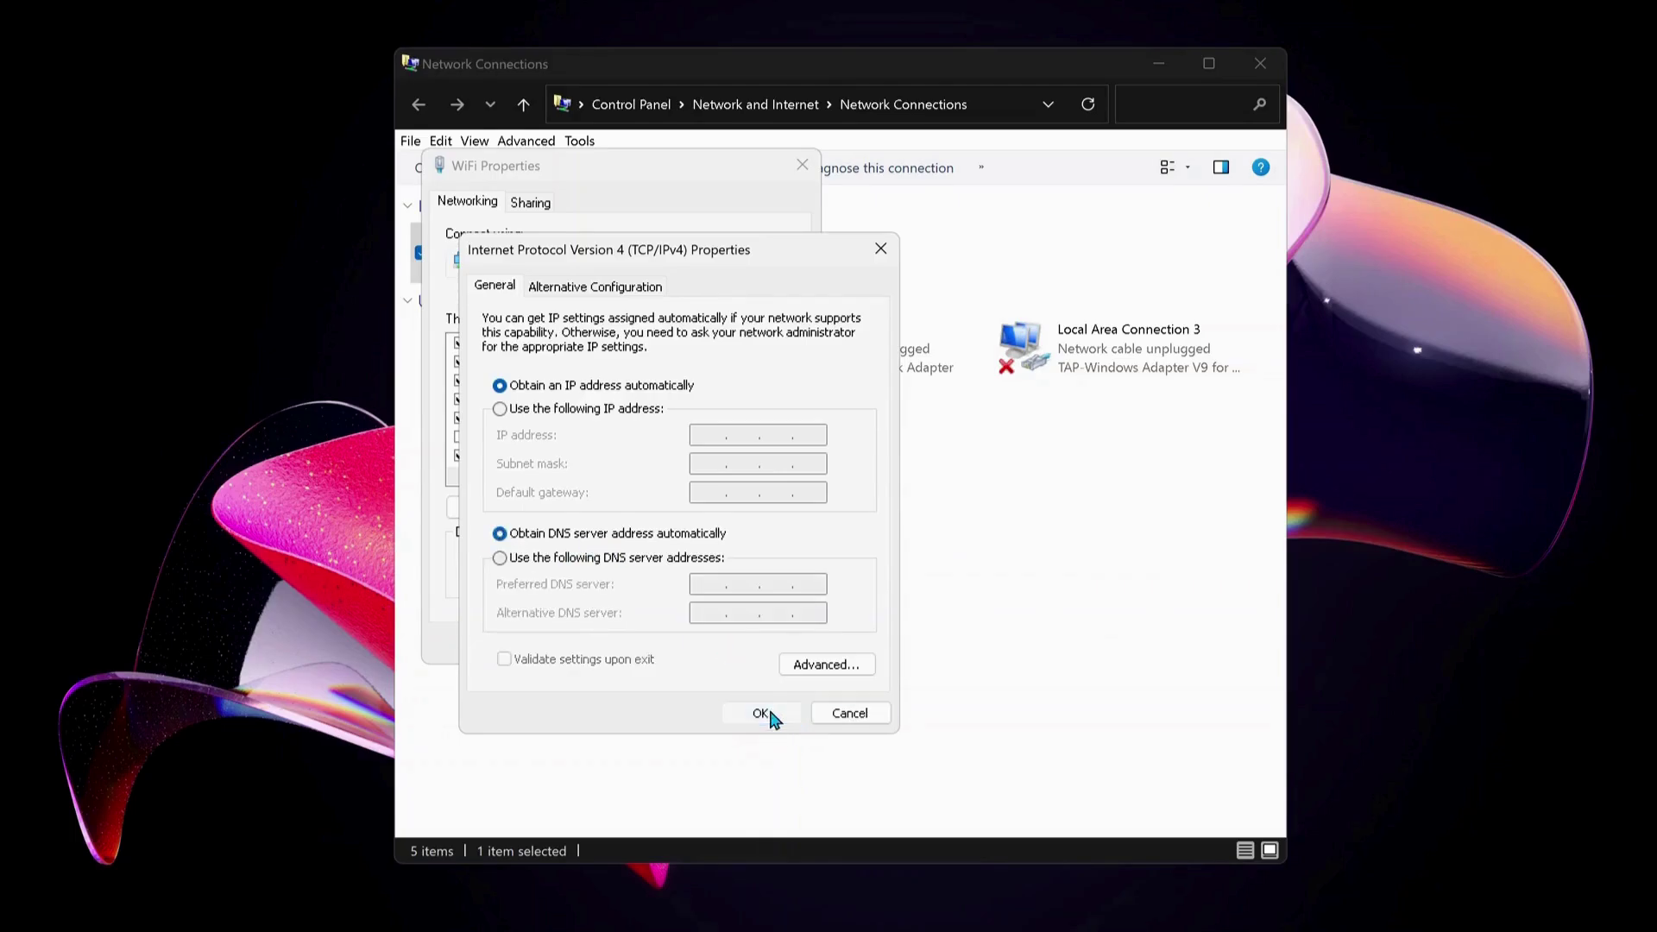